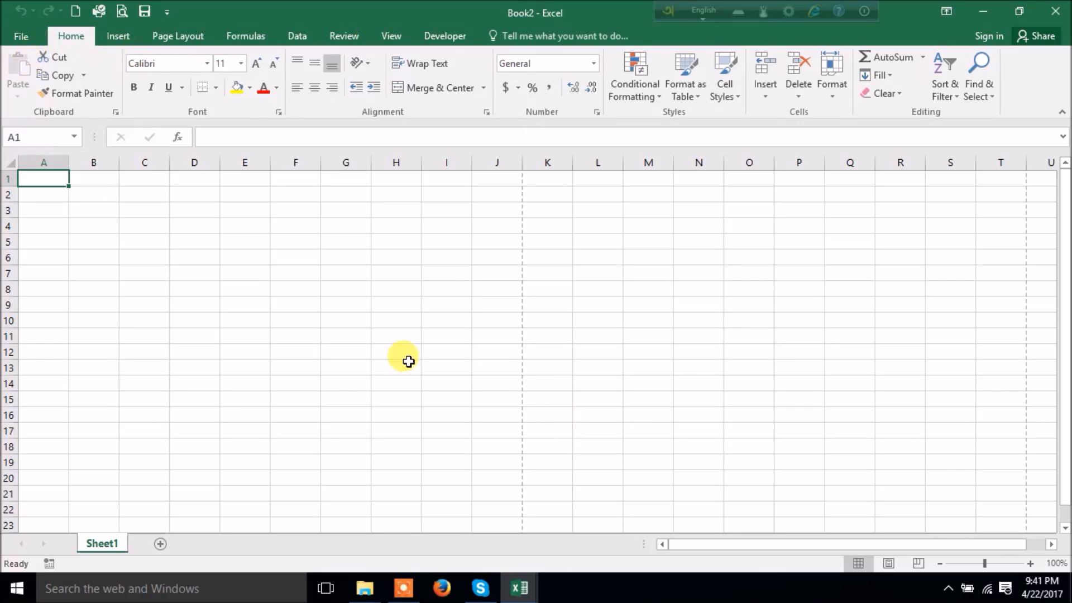
- Set the workbook calculation mode to Manual in the Excel formula options
{"action": "left_click", "coordinate": [22, 38]}
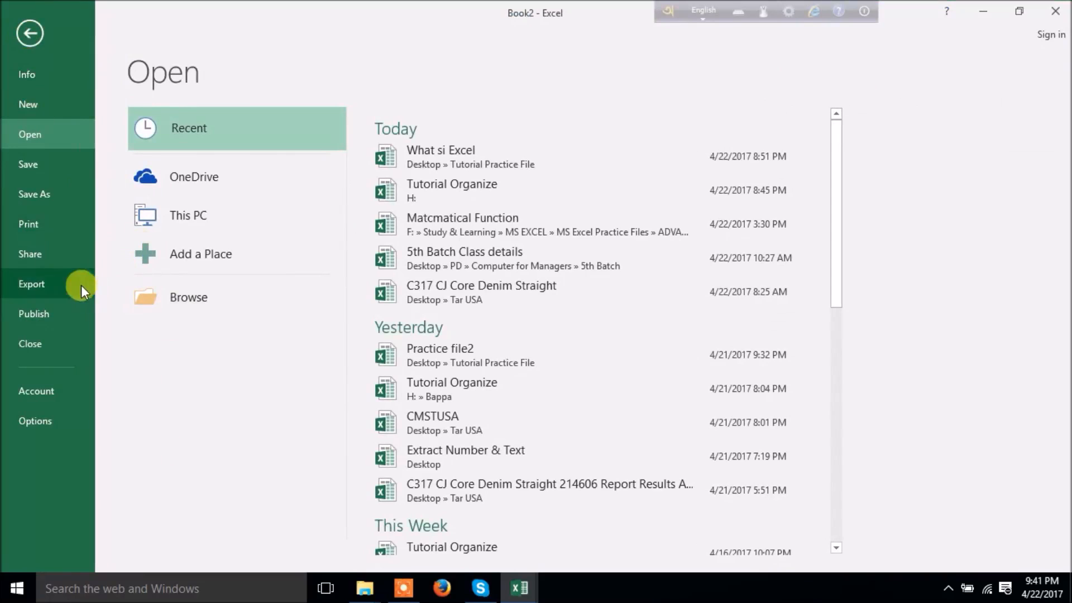
{"action": "left_click", "coordinate": [26, 30]}
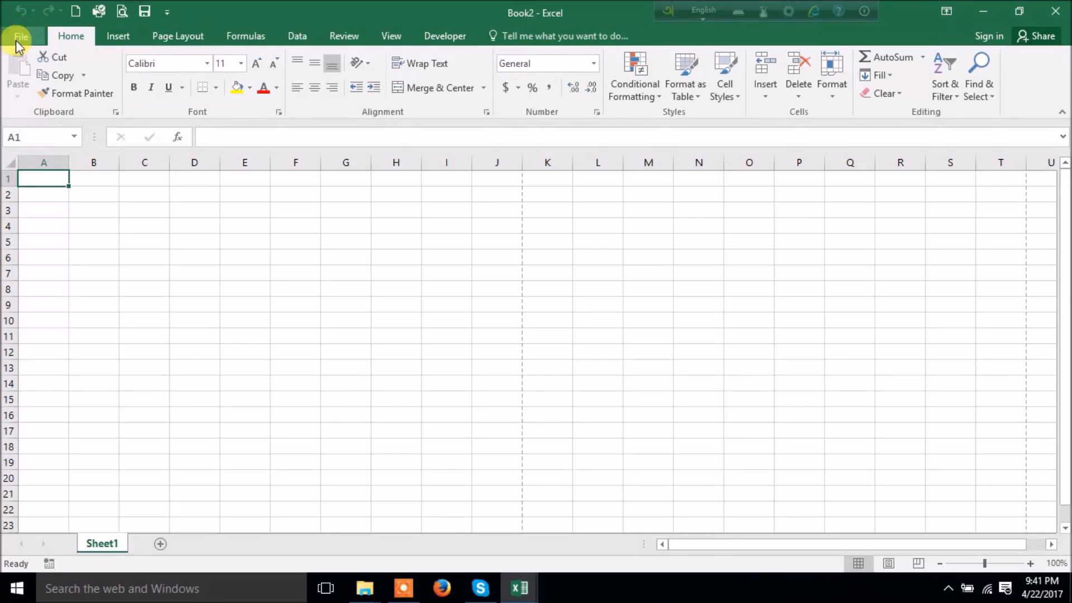
{"action": "left_click", "coordinate": [22, 39]}
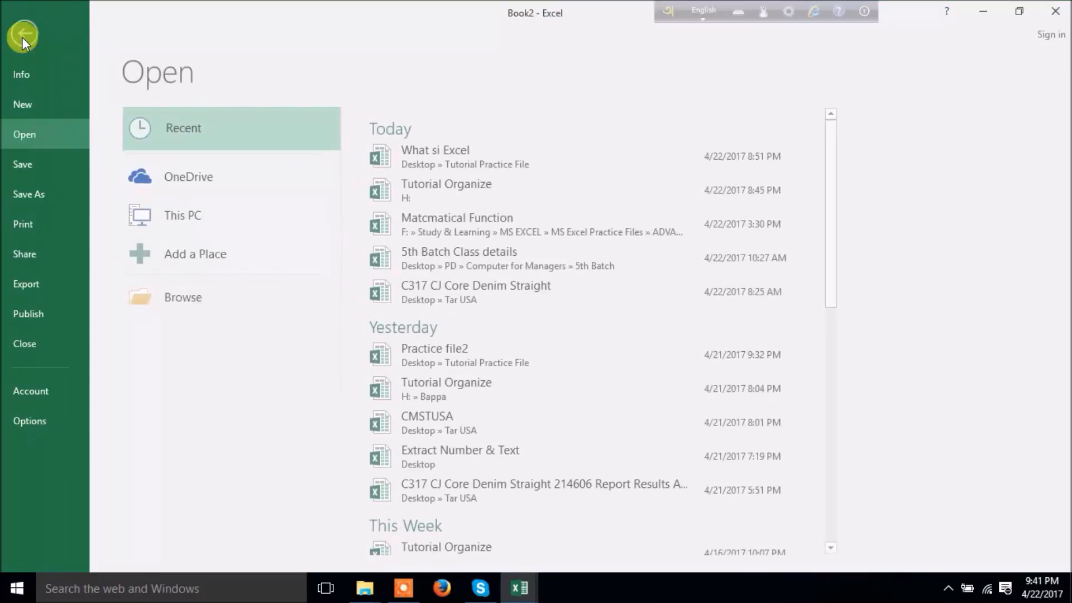
{"action": "left_click", "coordinate": [35, 420]}
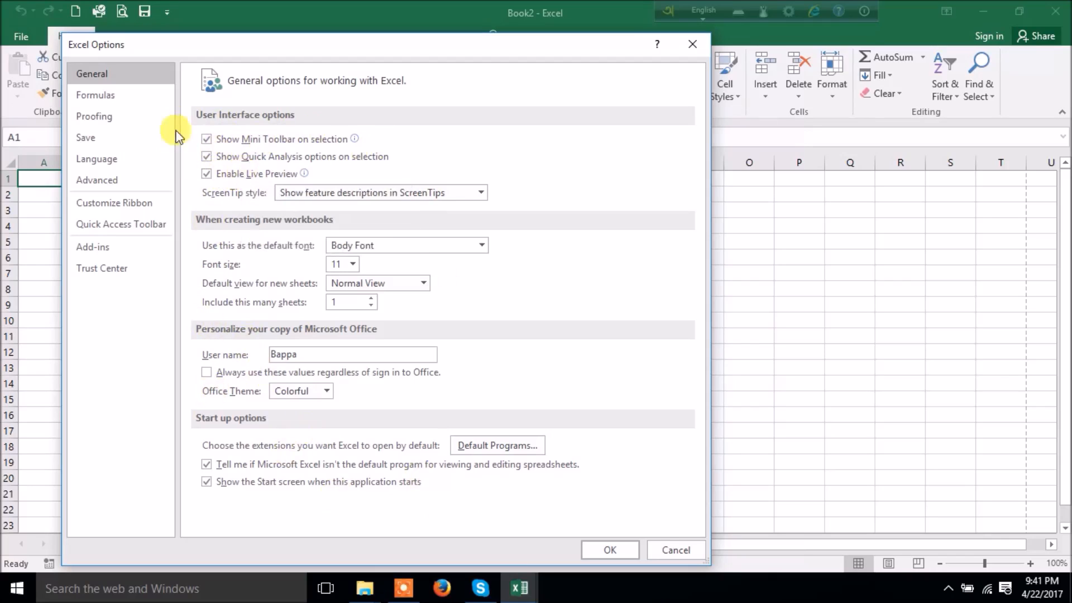
{"action": "left_click", "coordinate": [114, 98]}
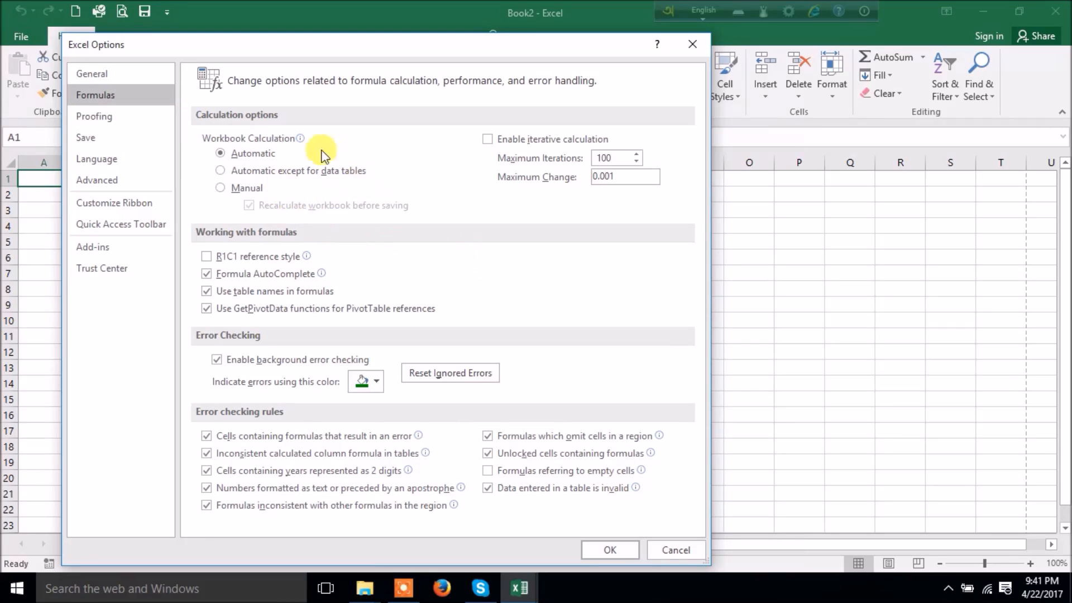
{"action": "mouse_move", "coordinate": [222, 173]}
{"action": "left_click", "coordinate": [222, 189]}
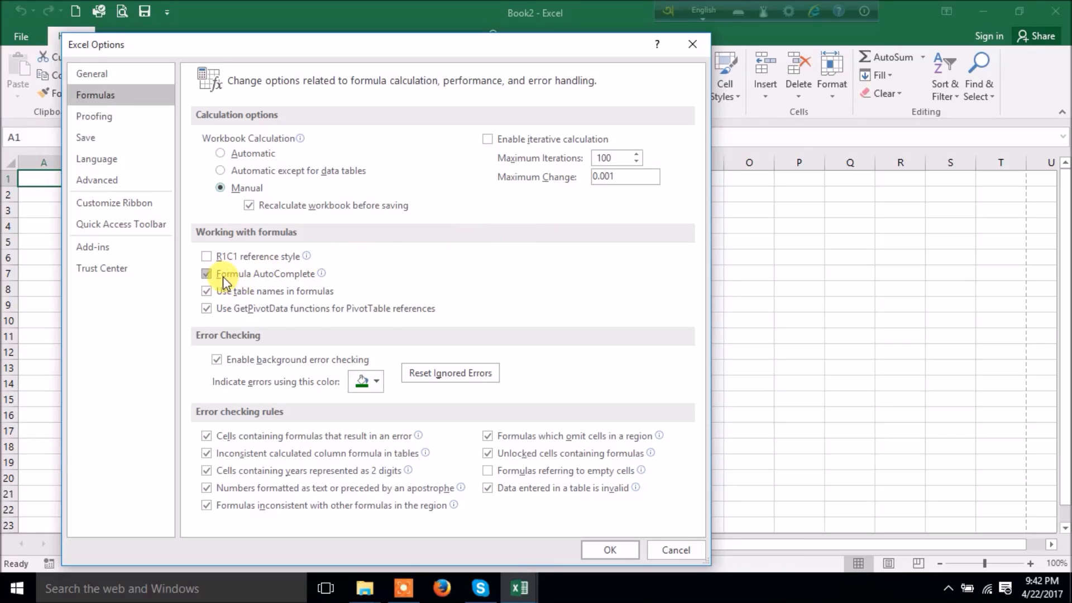
- Review the proofing options, and set the direction for "After pressing Enter, move selection" to Right in the advanced editing options
{"action": "mouse_move", "coordinate": [223, 277]}
{"action": "left_click", "coordinate": [94, 118]}
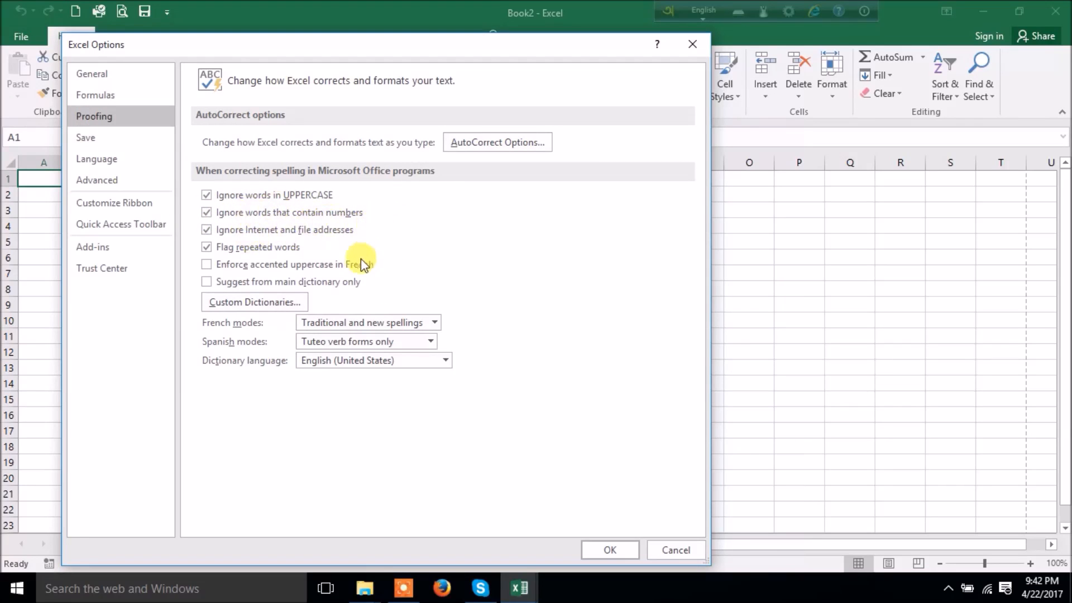
{"action": "left_click", "coordinate": [110, 180]}
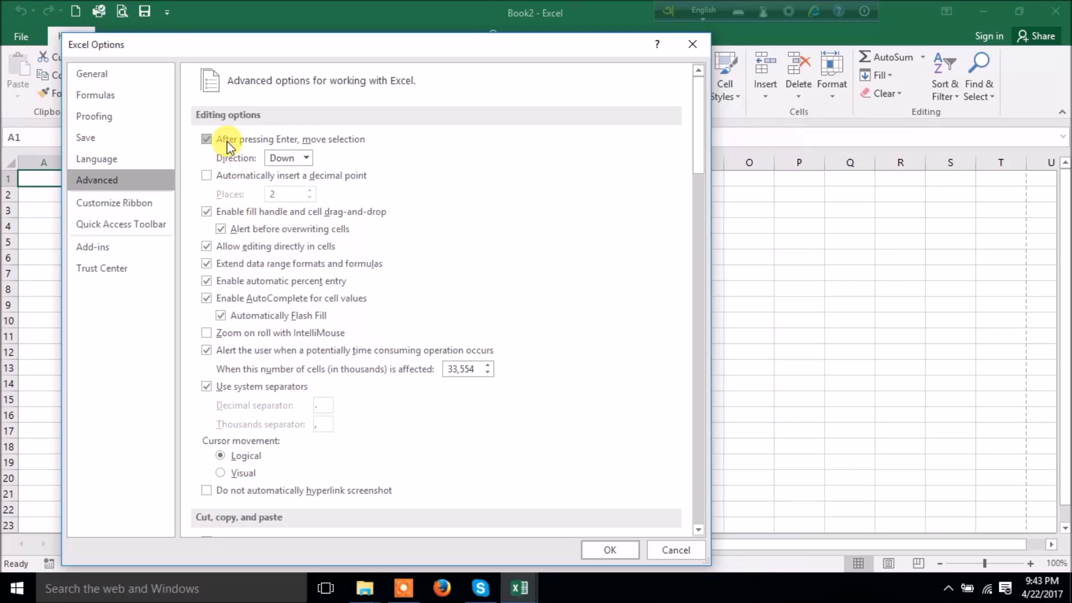
{"action": "left_click", "coordinate": [307, 158]}
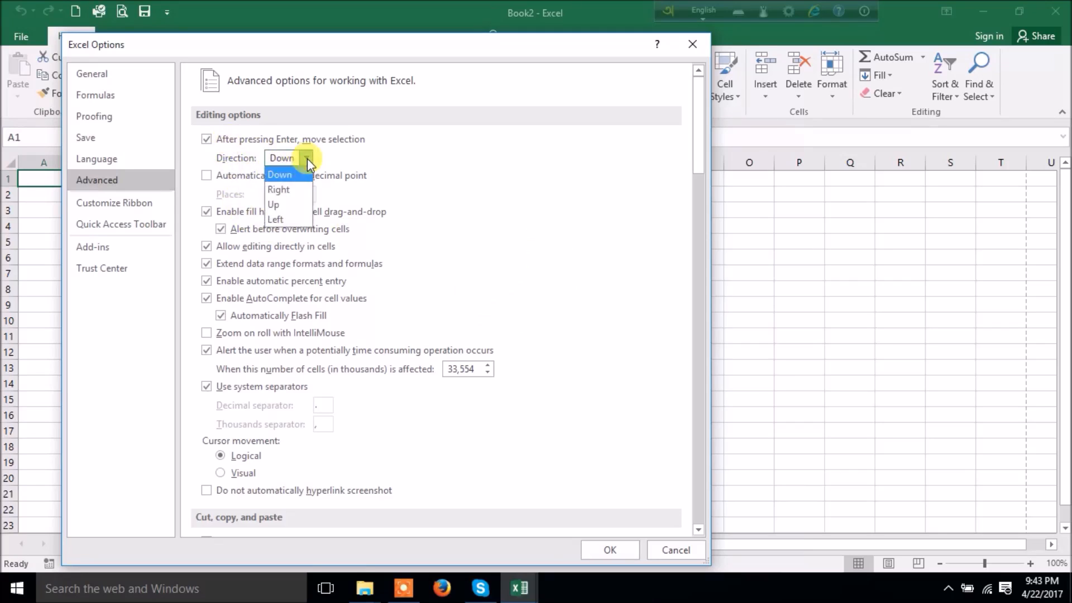
{"action": "left_click", "coordinate": [293, 190]}
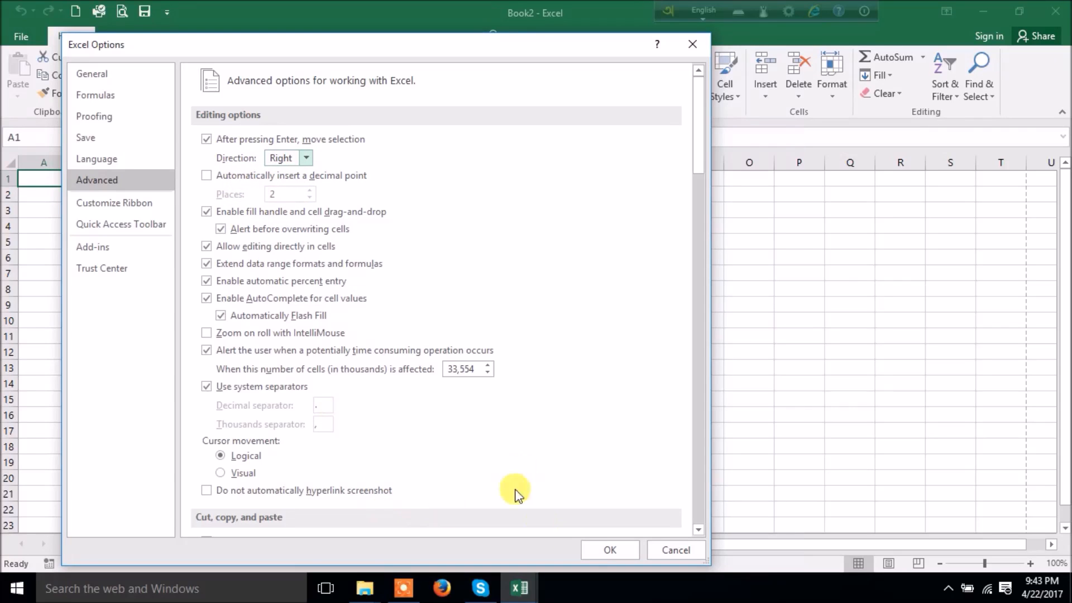
{"action": "left_click", "coordinate": [602, 550]}
- Enter 1 in cell C4 and reselect that cell
{"action": "left_click", "coordinate": [138, 226]}
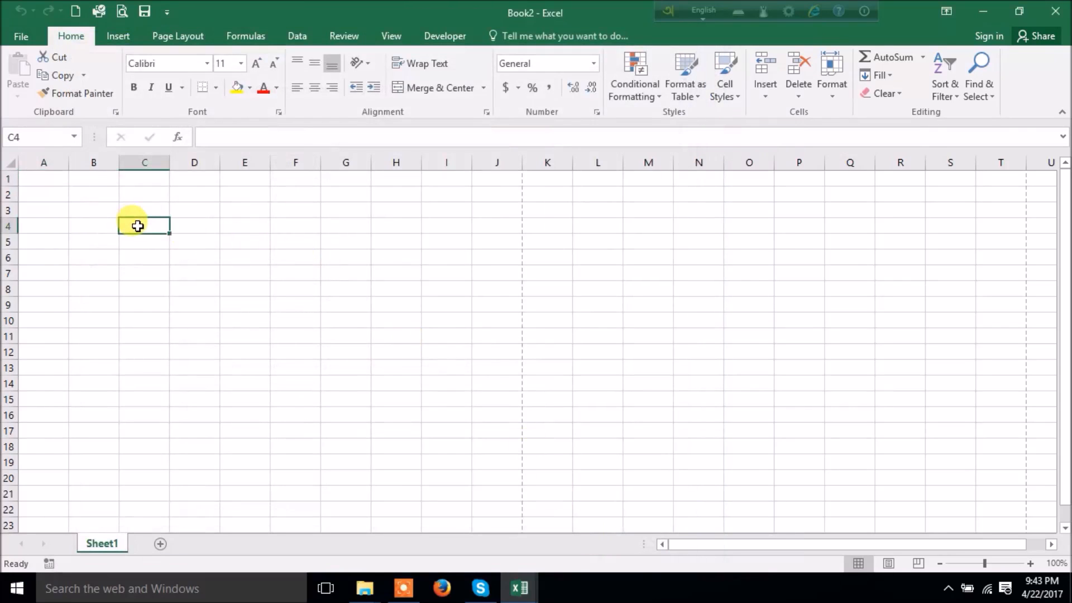
{"action": "type", "text": "1"}
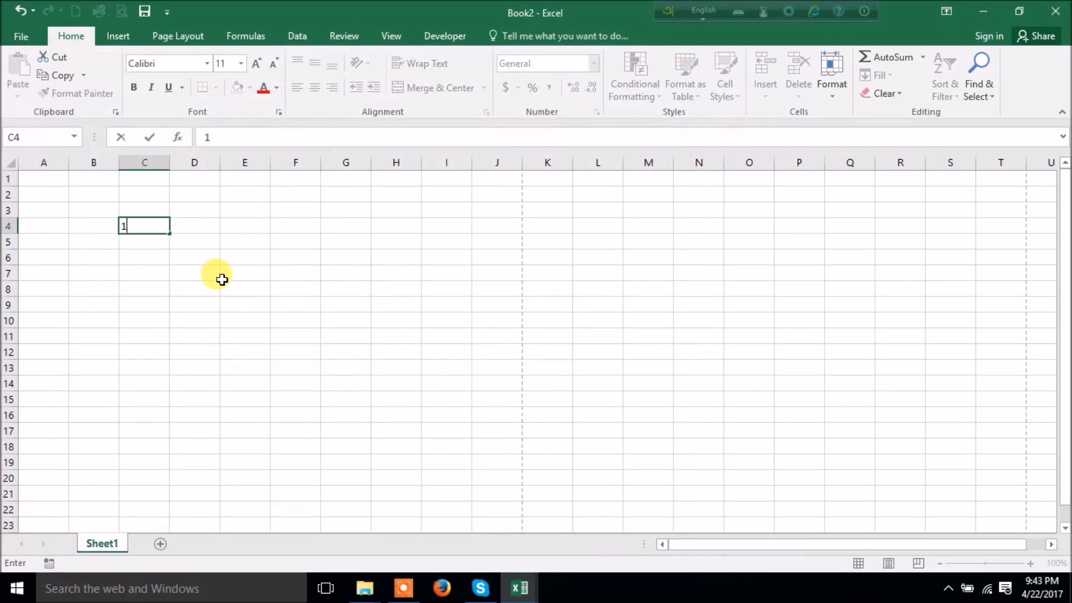
{"action": "key", "text": "Return"}
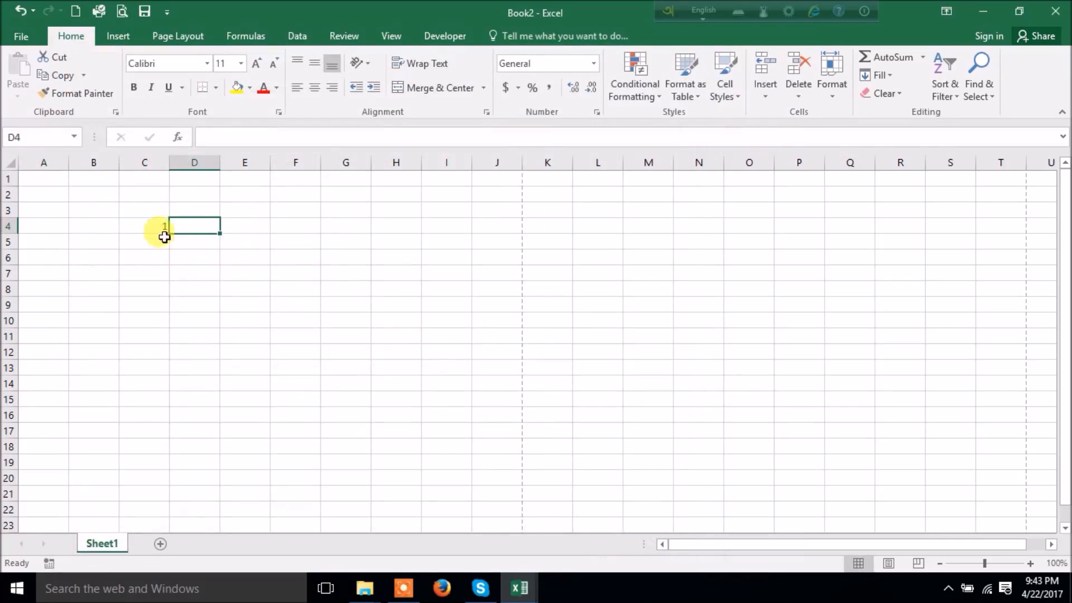
{"action": "left_click", "coordinate": [149, 222]}
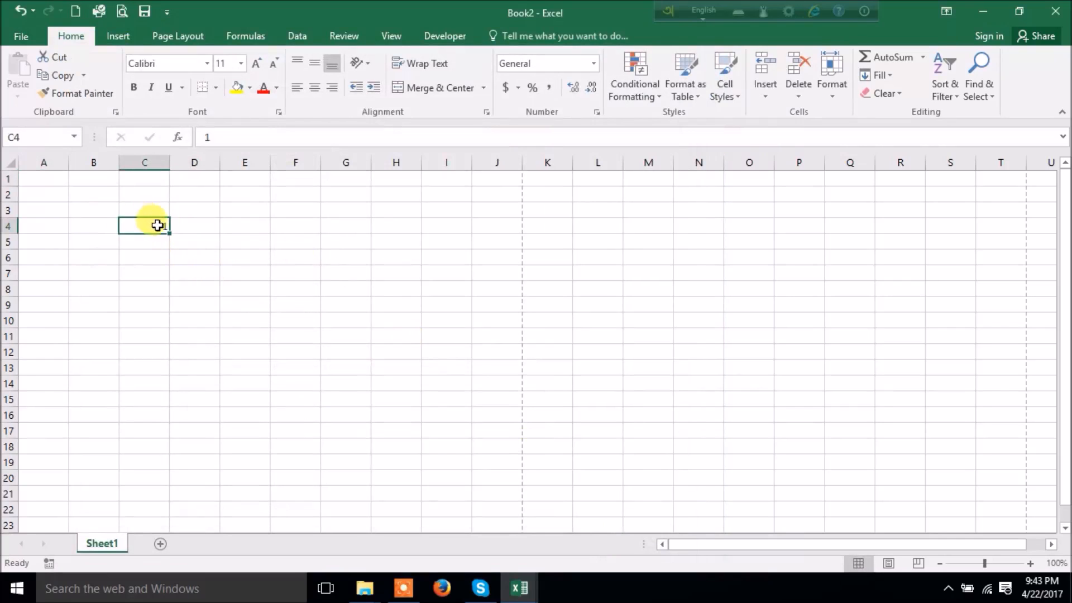
- Set the selection-move direction to Down and disable "After pressing Enter, move selection" in the advanced options
{"action": "left_click", "coordinate": [22, 38]}
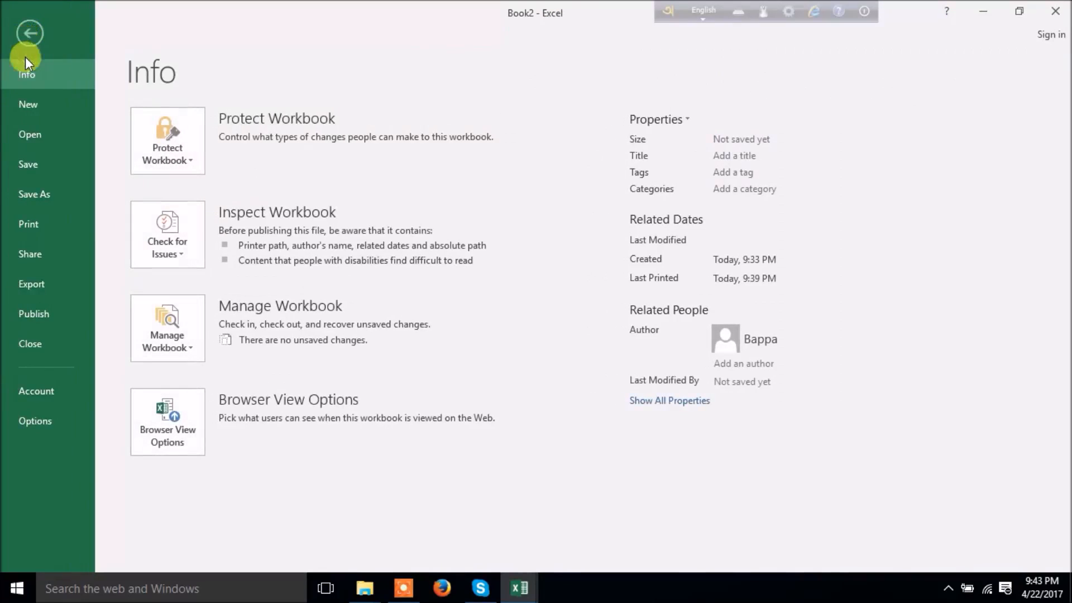
{"action": "left_click", "coordinate": [55, 423]}
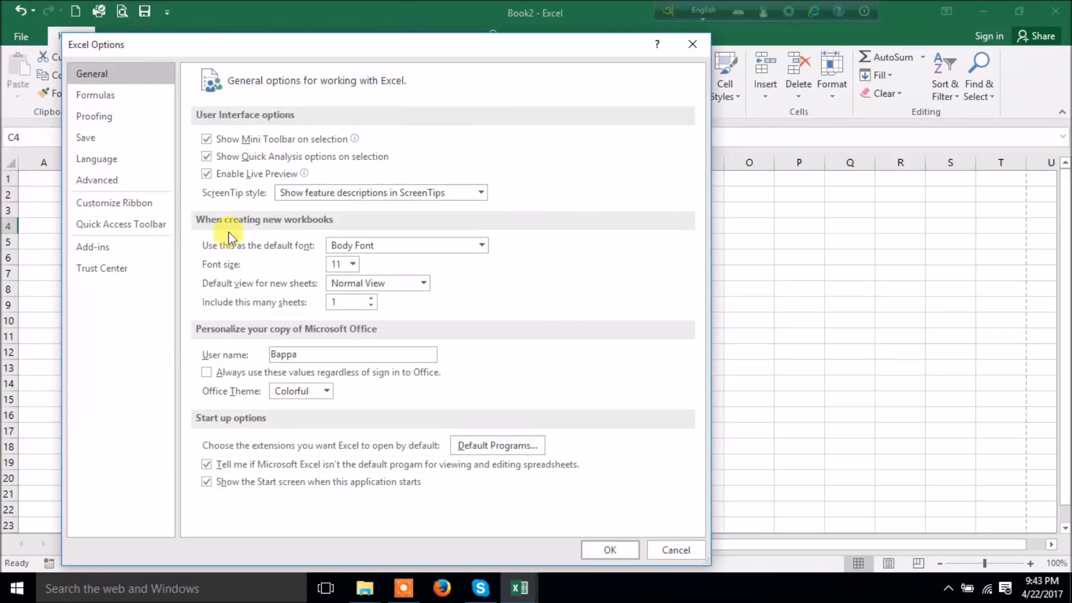
{"action": "left_click", "coordinate": [106, 184]}
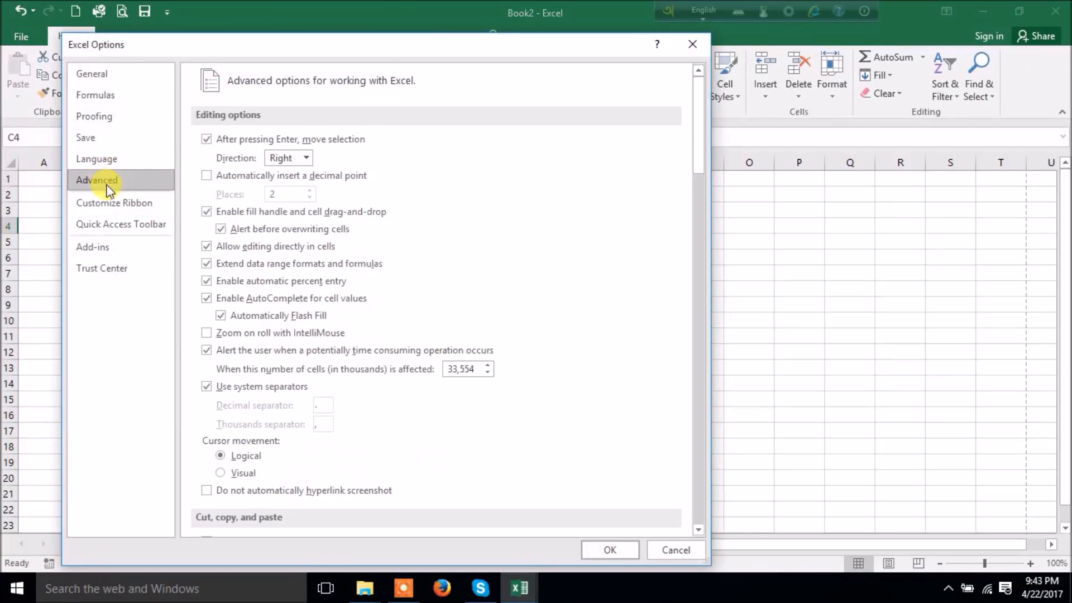
{"action": "left_click", "coordinate": [306, 157]}
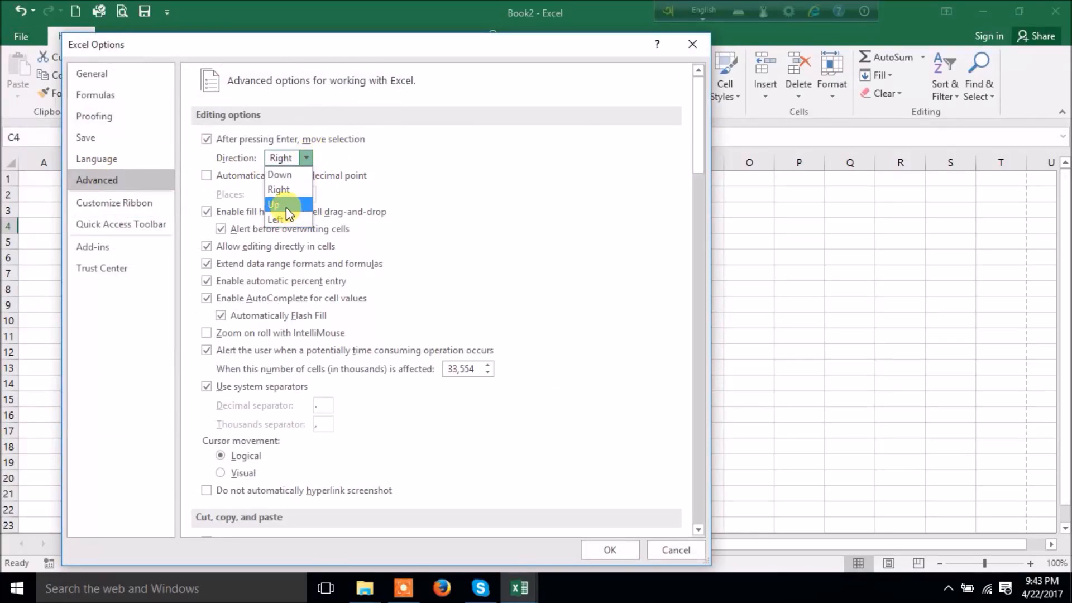
{"action": "left_click", "coordinate": [286, 170]}
{"action": "left_click", "coordinate": [206, 139]}
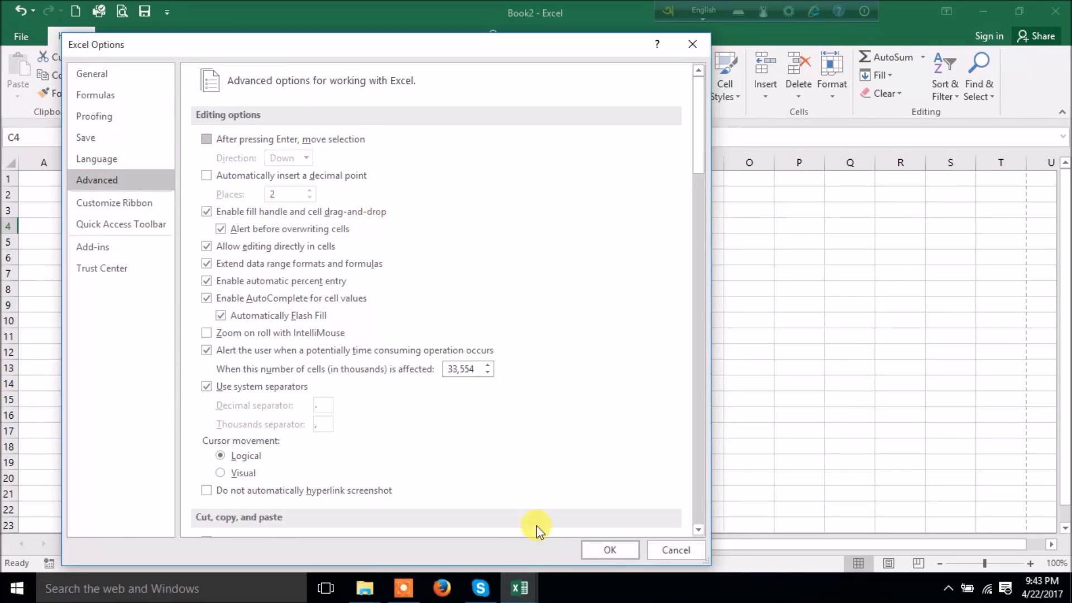
{"action": "left_click", "coordinate": [601, 550]}
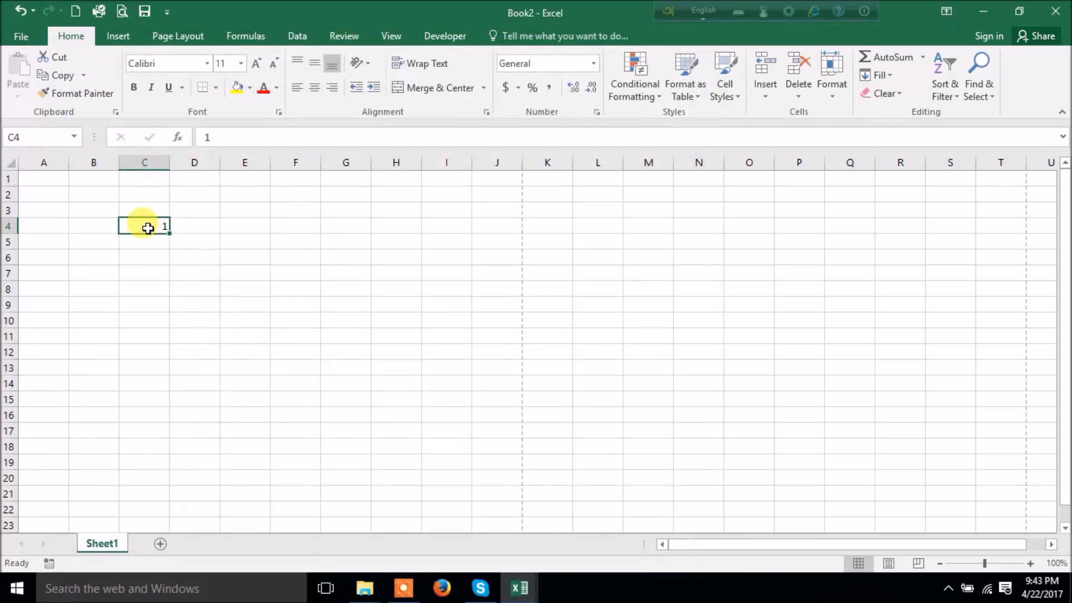
- Re-enable "After pressing Enter, move selection" and turn on automatic decimal point insertion with 2 places in the advanced options
{"action": "left_click", "coordinate": [19, 35]}
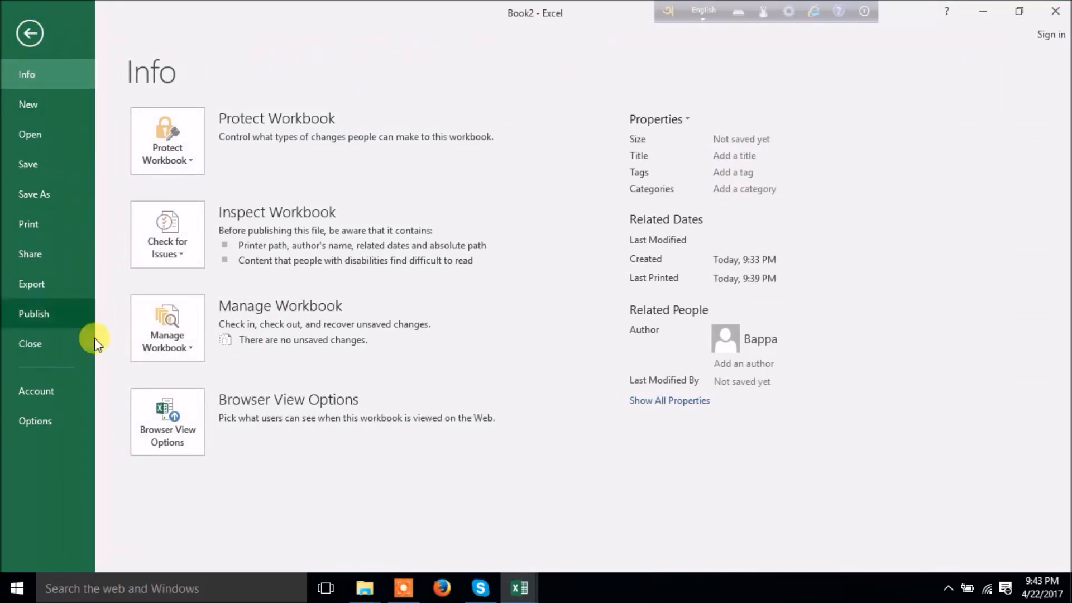
{"action": "left_click", "coordinate": [49, 422]}
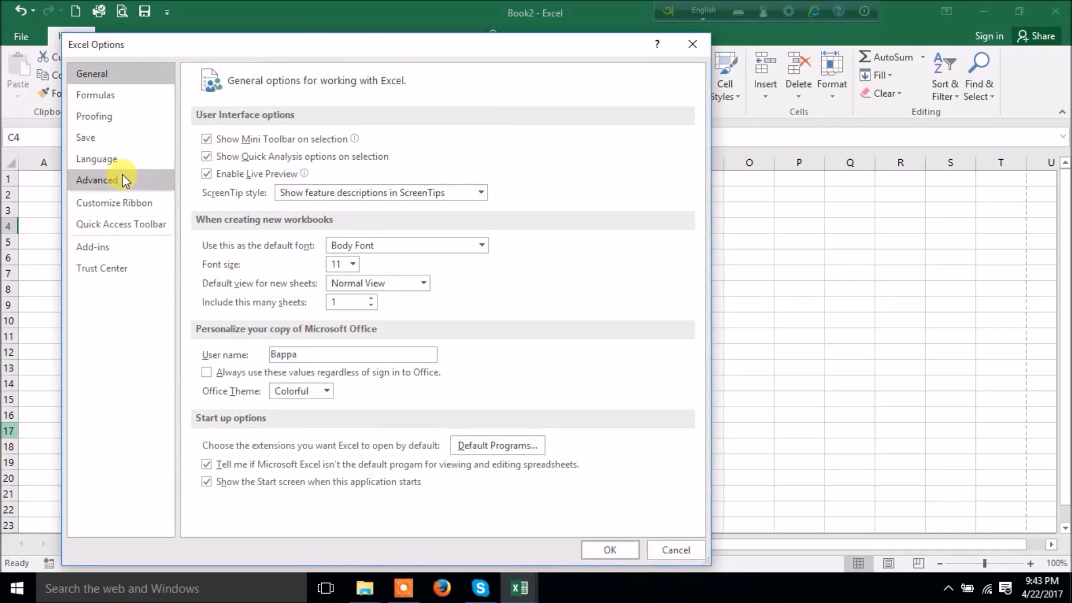
{"action": "left_click", "coordinate": [97, 179]}
{"action": "left_click", "coordinate": [206, 139]}
{"action": "left_click", "coordinate": [206, 139]}
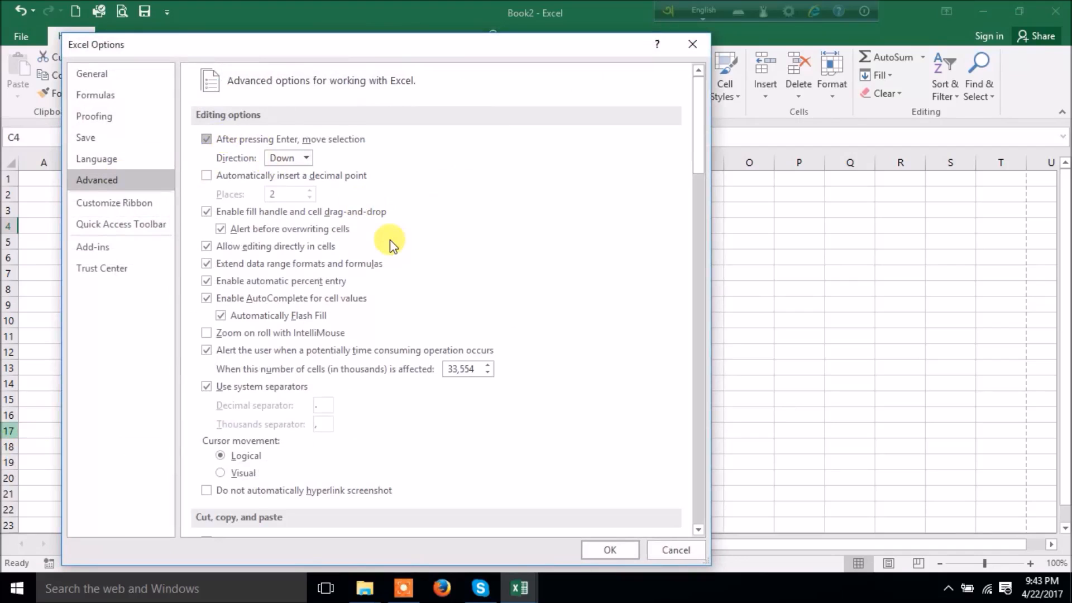
{"action": "left_click", "coordinate": [208, 175]}
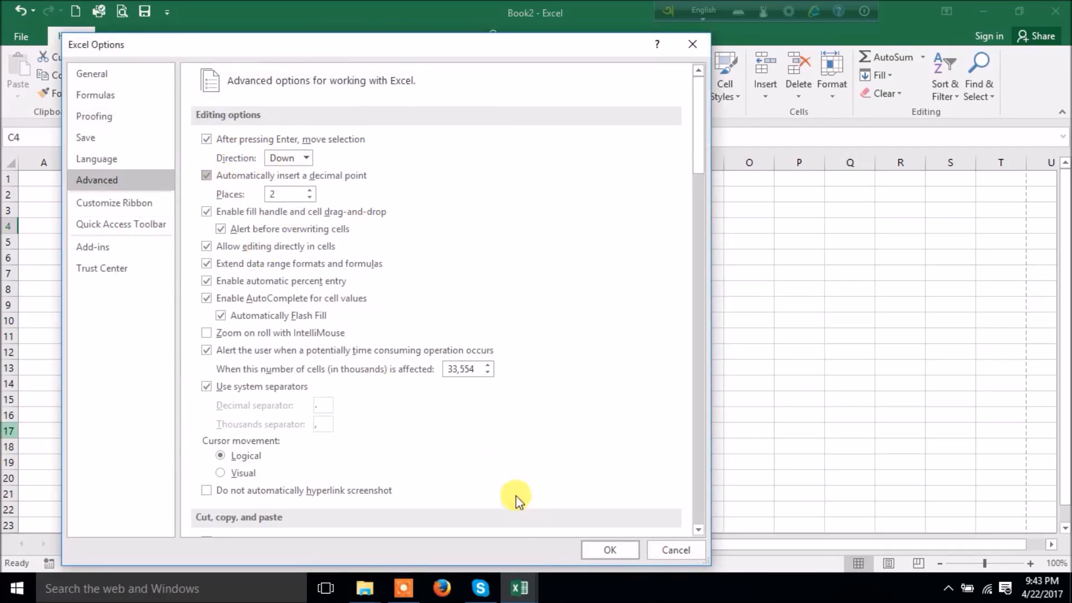
{"action": "left_click", "coordinate": [614, 552]}
- Enter 1 in cell F5 to test the fixed decimal setting, and replace it with 1.00
{"action": "left_click", "coordinate": [312, 246]}
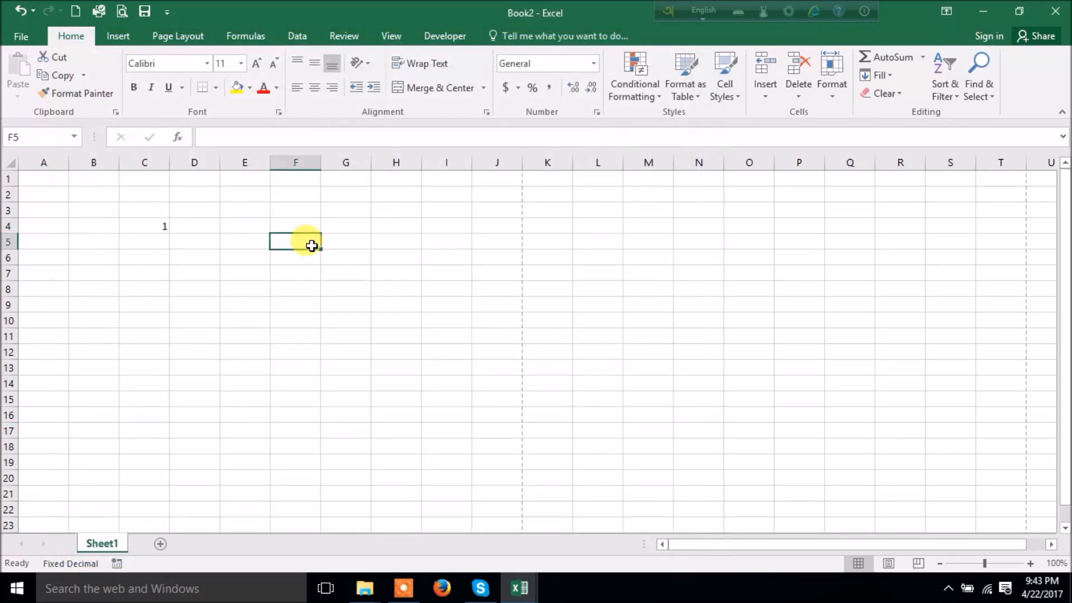
{"action": "type", "text": "1"}
{"action": "key", "text": "Return"}
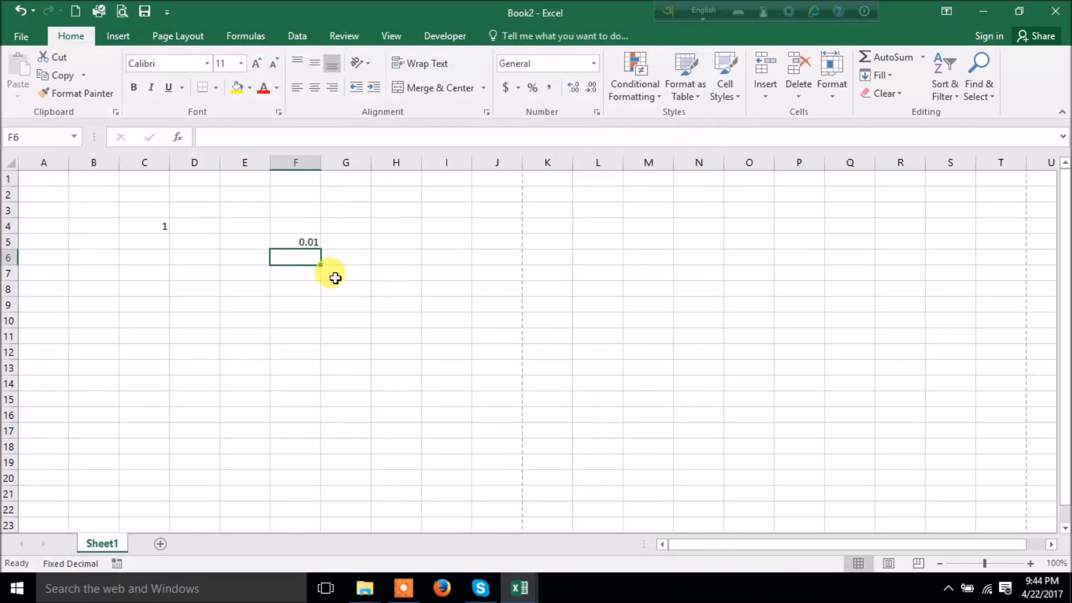
{"action": "left_click", "coordinate": [288, 242]}
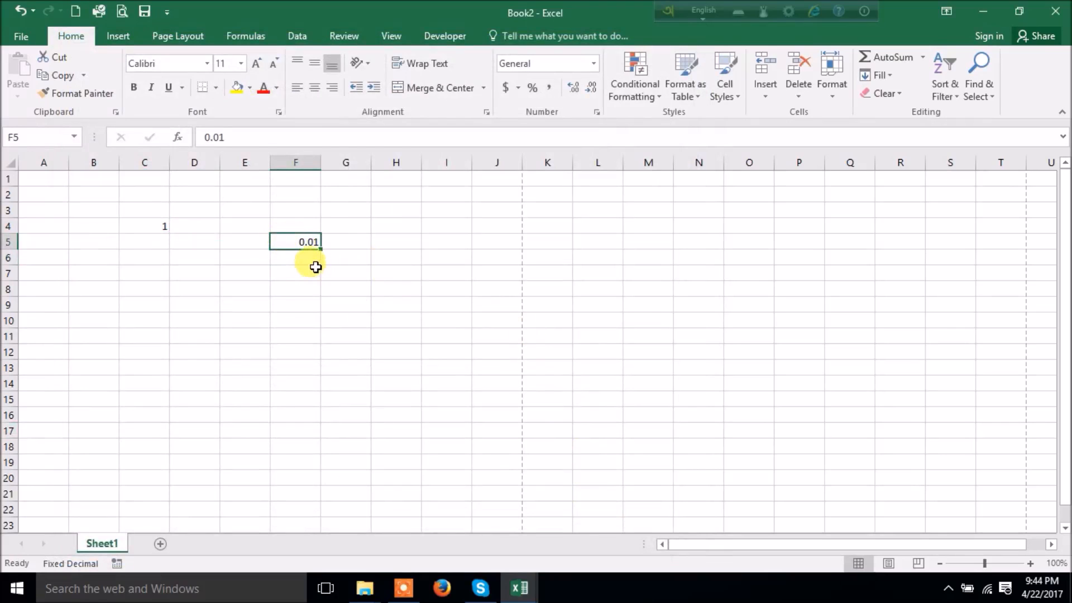
{"action": "type", "text": "1.00"}
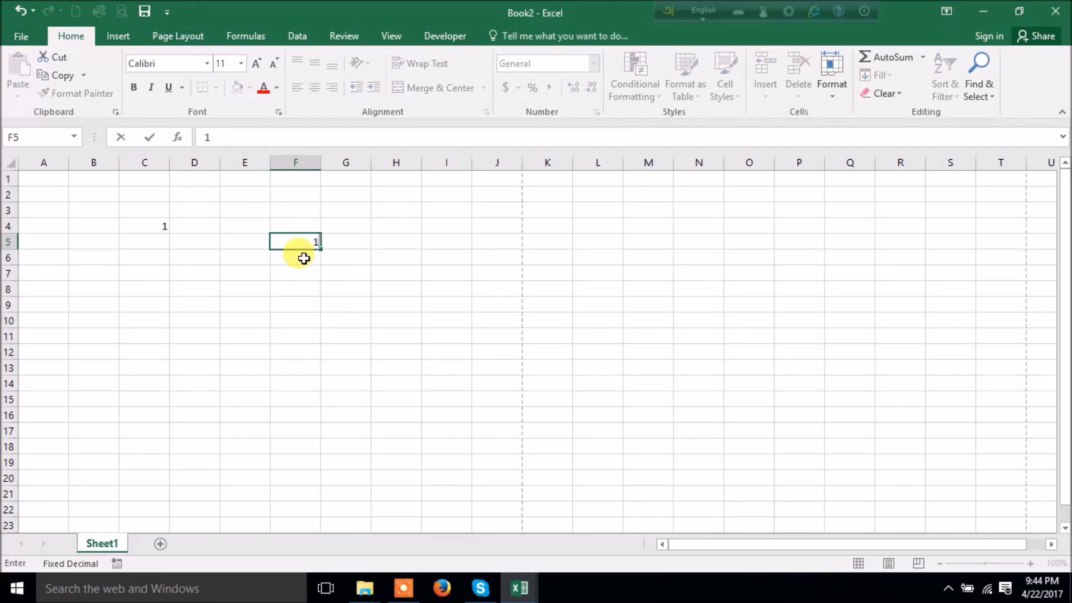
{"action": "key", "text": "Return"}
{"action": "left_click", "coordinate": [294, 240]}
- Enter 1 in cell F7 and reselect that cell to check its stored value
{"action": "left_click", "coordinate": [305, 269]}
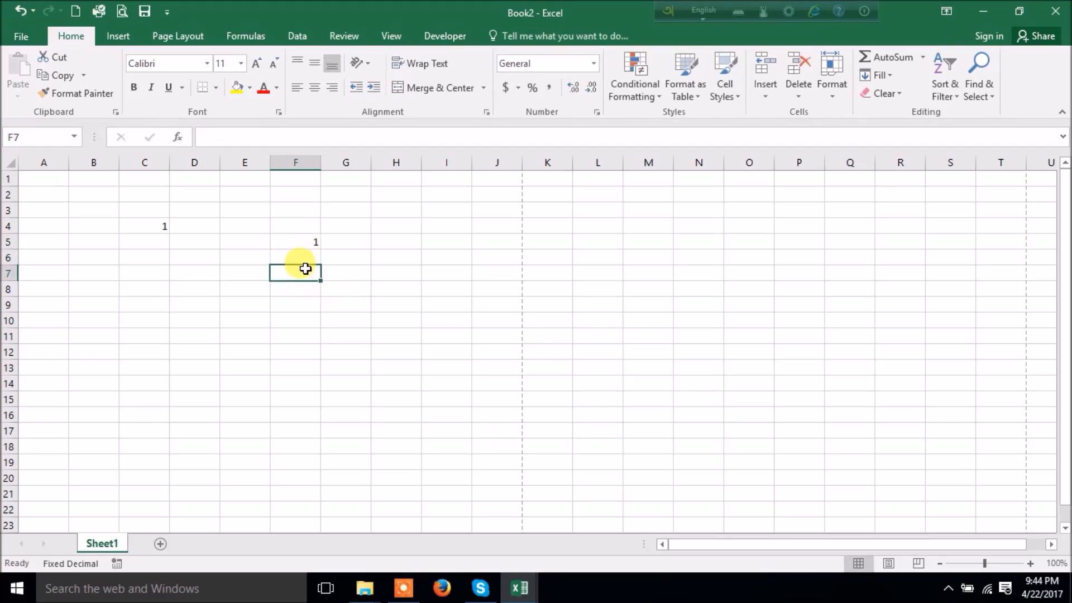
{"action": "type", "text": "1"}
{"action": "key", "text": "Return"}
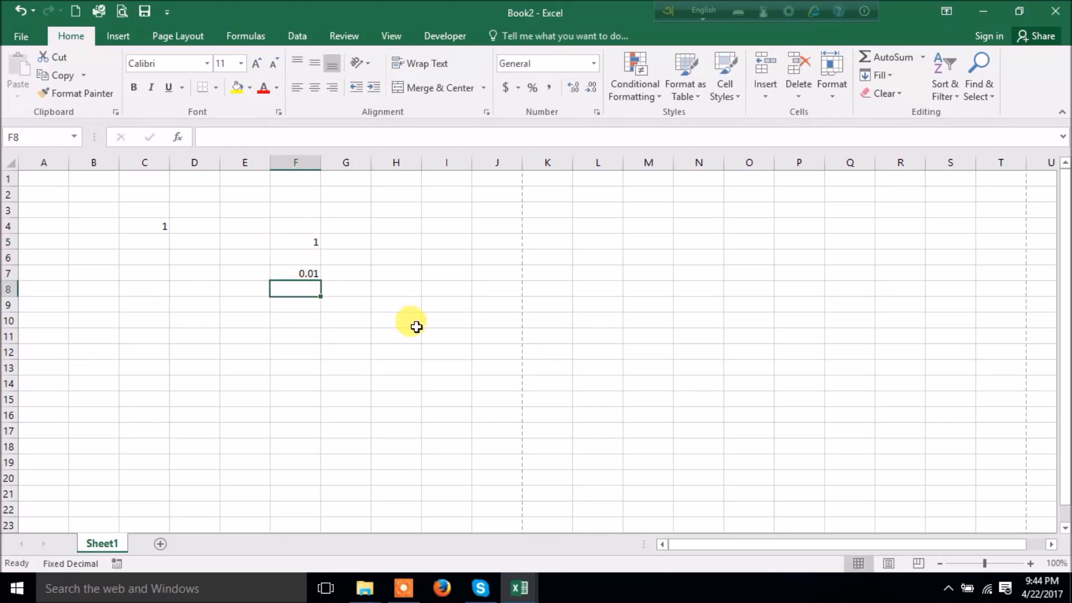
{"action": "left_click", "coordinate": [408, 321]}
{"action": "left_click", "coordinate": [290, 273]}
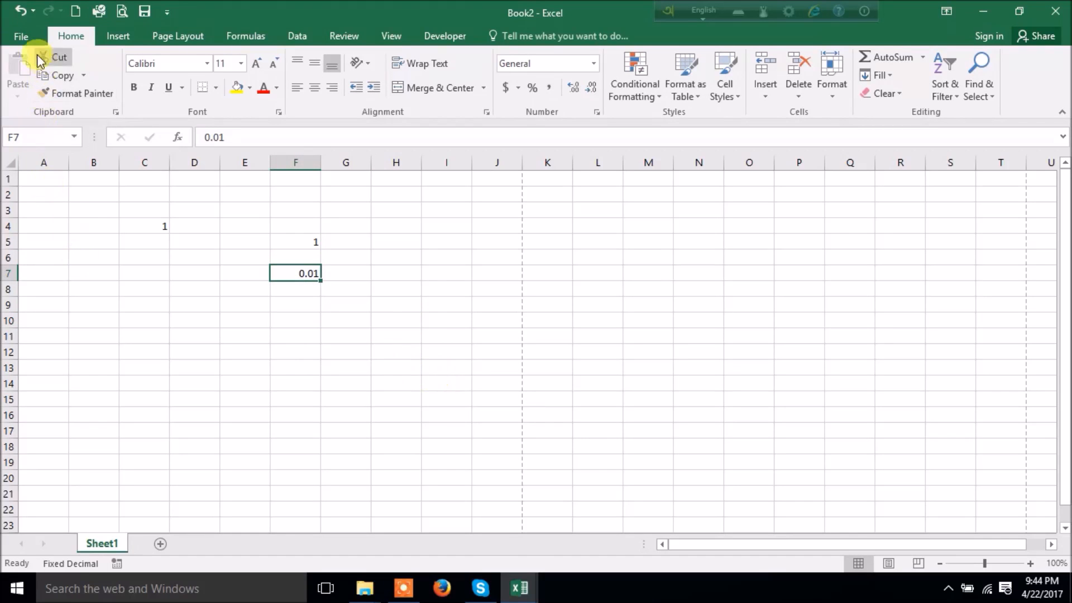
- Turn off automatic decimal point insertion in the advanced options and select cell I8
{"action": "left_click", "coordinate": [27, 33]}
{"action": "left_click", "coordinate": [19, 424]}
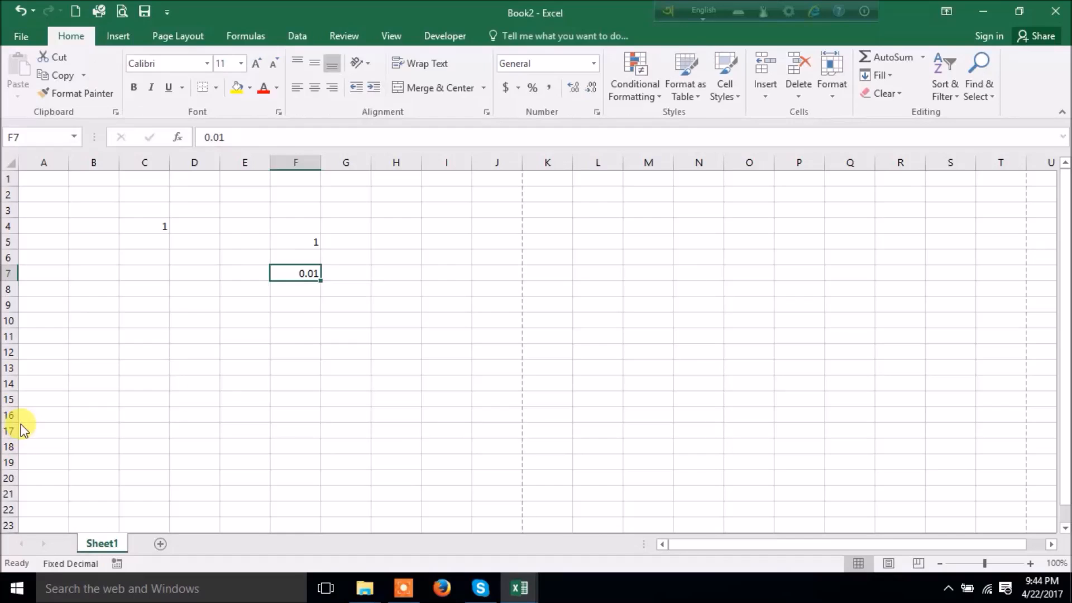
{"action": "left_click", "coordinate": [124, 181]}
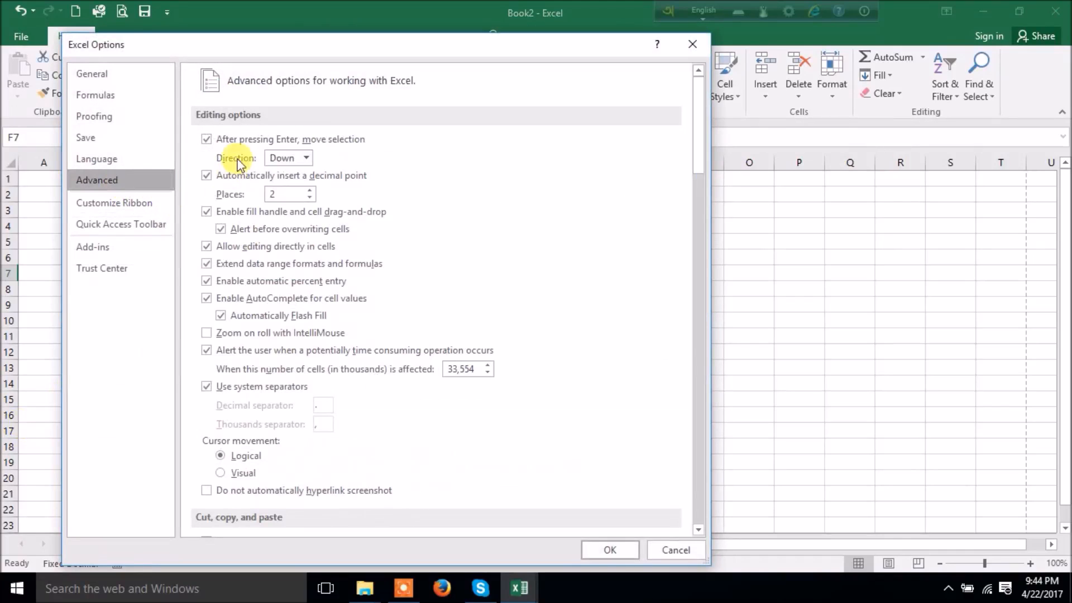
{"action": "left_click", "coordinate": [210, 178]}
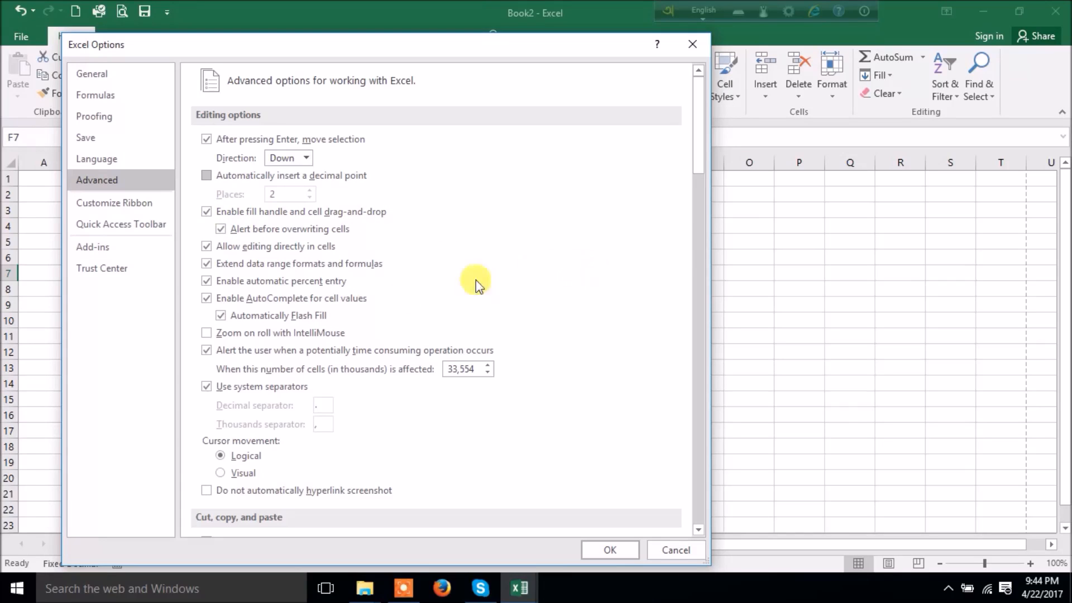
{"action": "left_click", "coordinate": [607, 553]}
{"action": "left_click", "coordinate": [438, 292]}
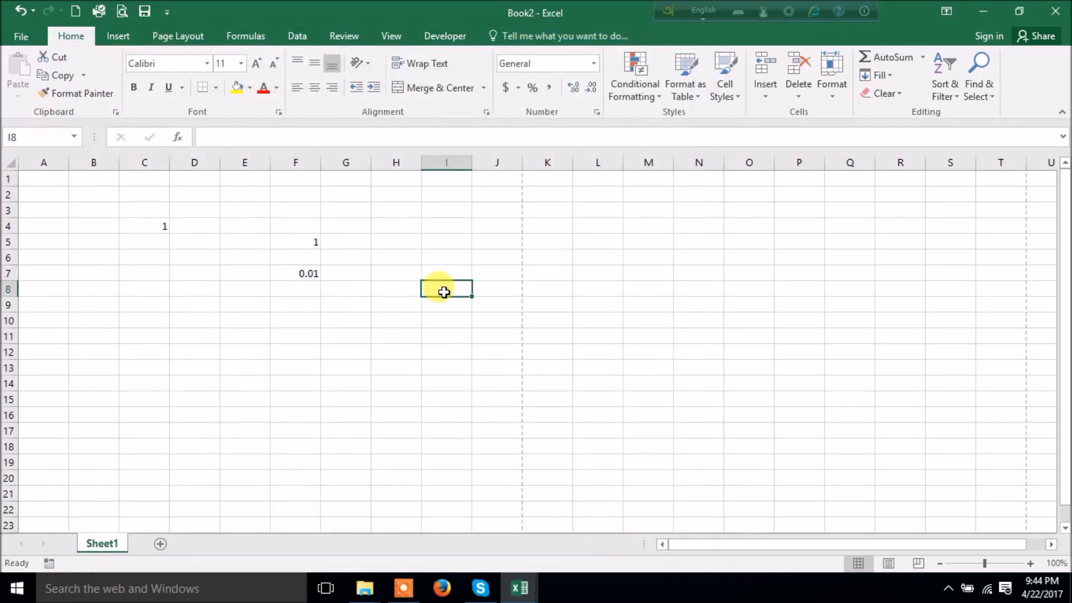
- Enter a person's name in cell I8 and test whether it can be edited in the formula bar and directly in the cell
{"action": "type", "text": "Mannan"}
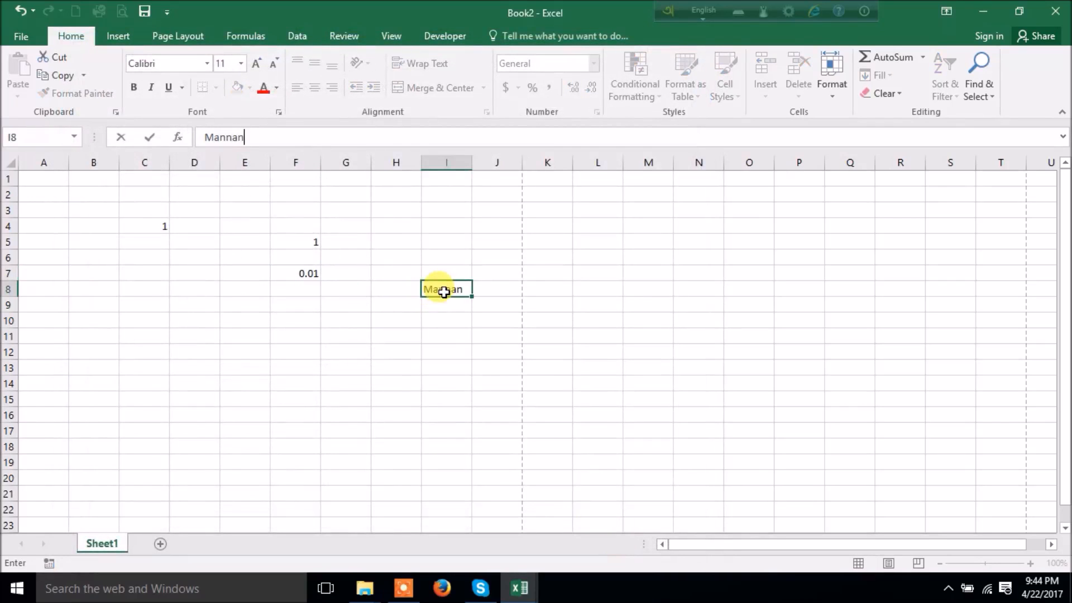
{"action": "key", "text": "Return"}
{"action": "left_click", "coordinate": [452, 291]}
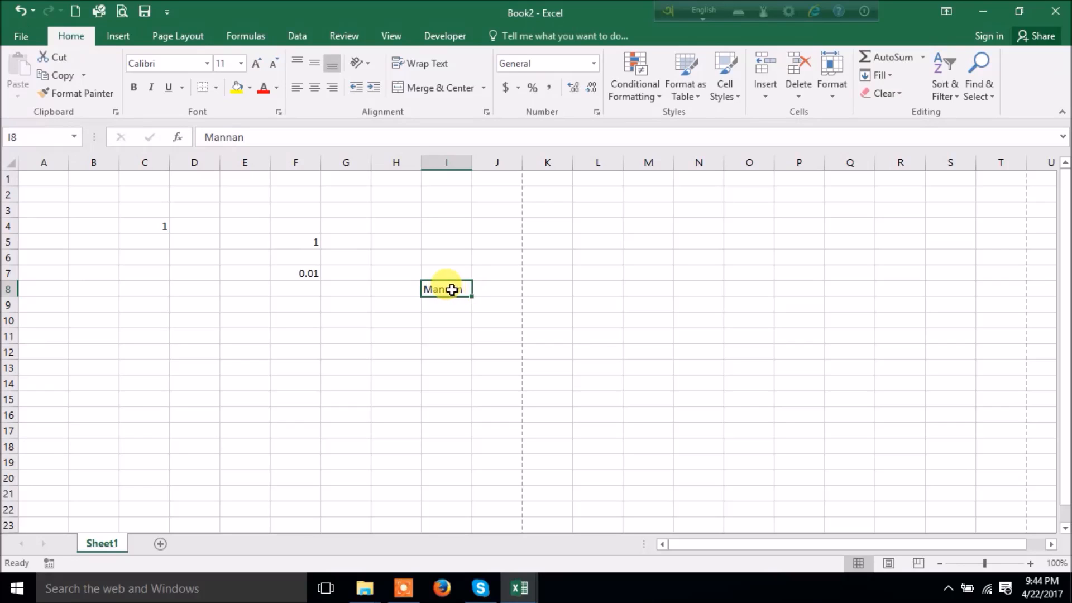
{"action": "left_click", "coordinate": [239, 137]}
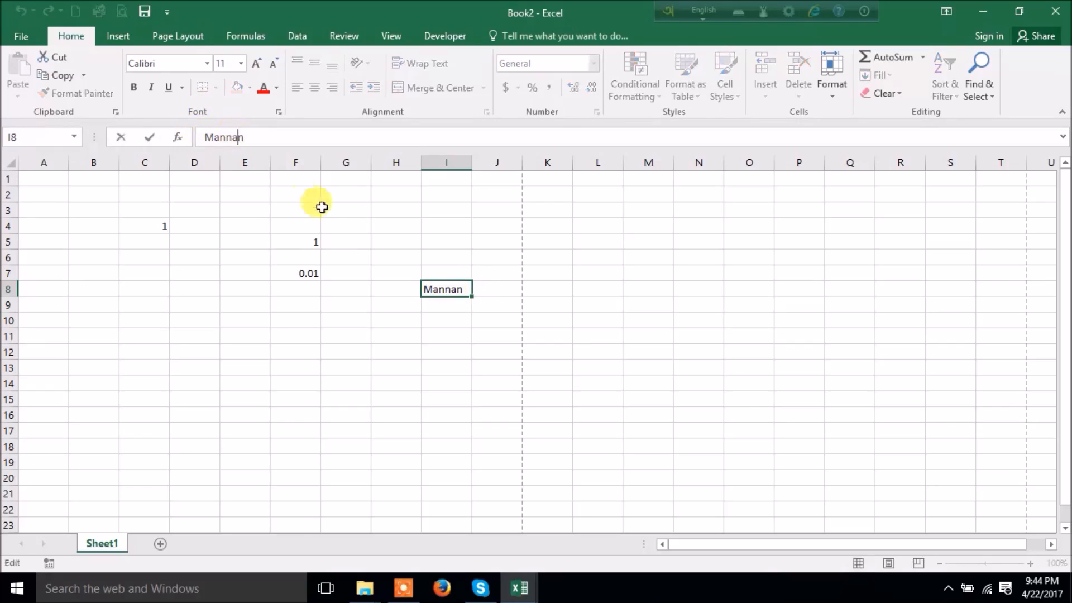
{"action": "left_click", "coordinate": [628, 332]}
{"action": "left_click", "coordinate": [443, 286]}
{"action": "left_click", "coordinate": [642, 363]}
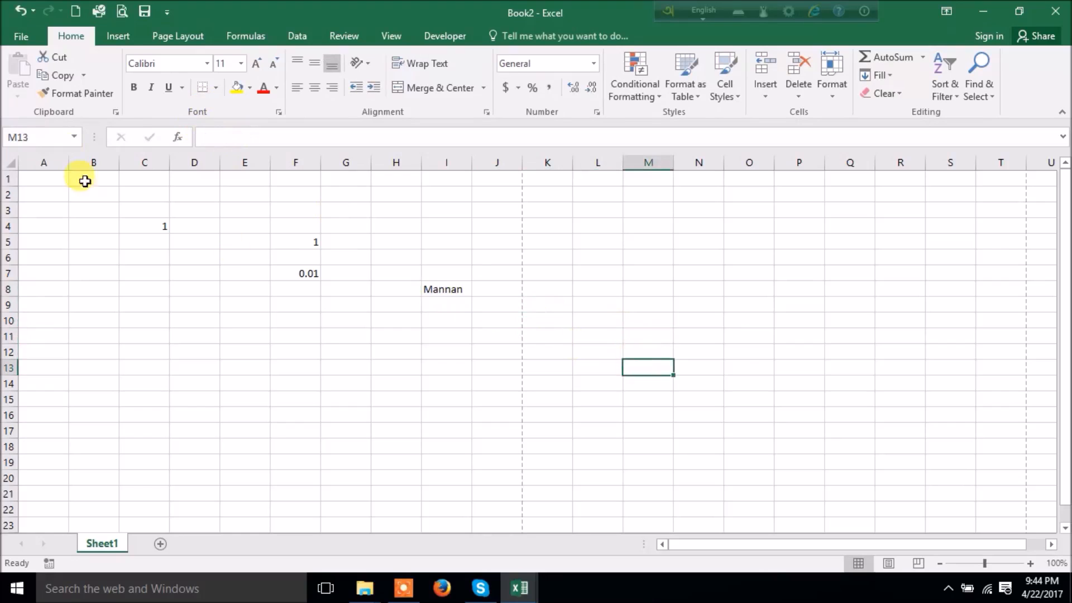
- Try to turn on "Allow editing directly in cells" in the advanced options
{"action": "left_click", "coordinate": [21, 34]}
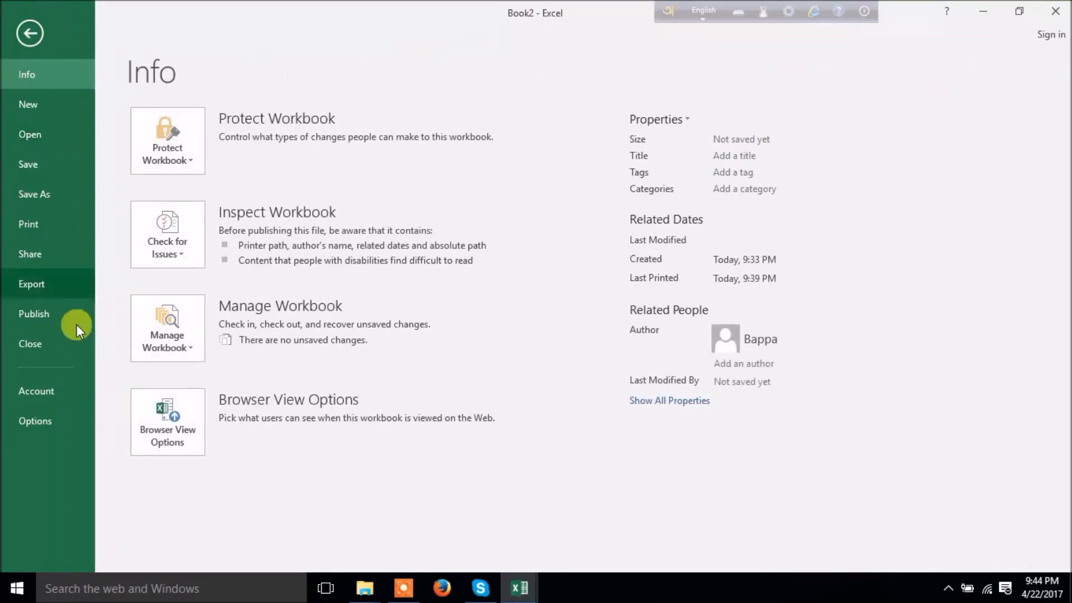
{"action": "left_click", "coordinate": [34, 422]}
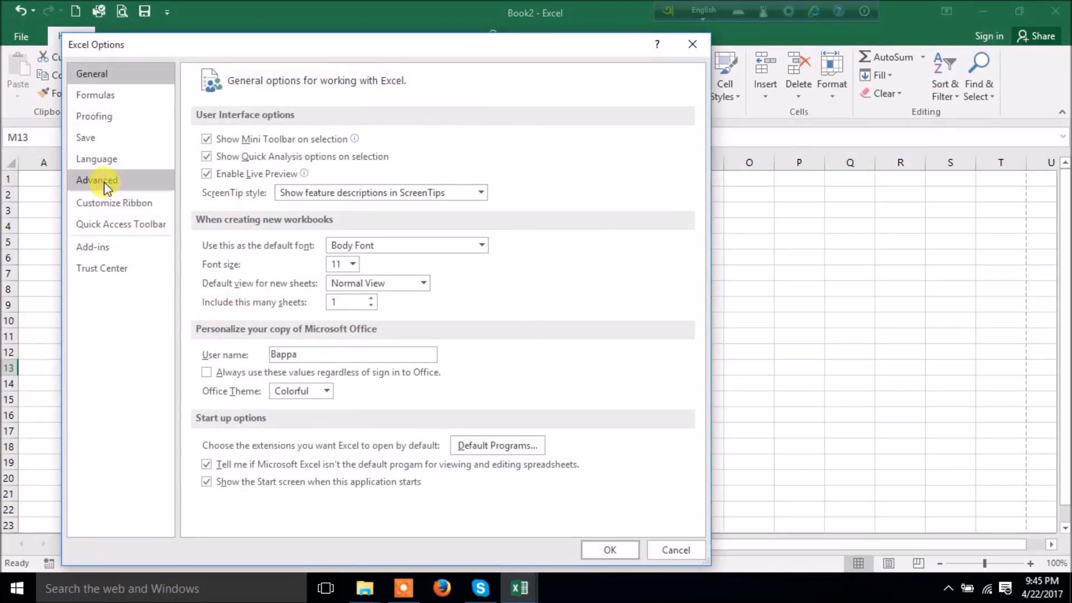
{"action": "left_click", "coordinate": [105, 185]}
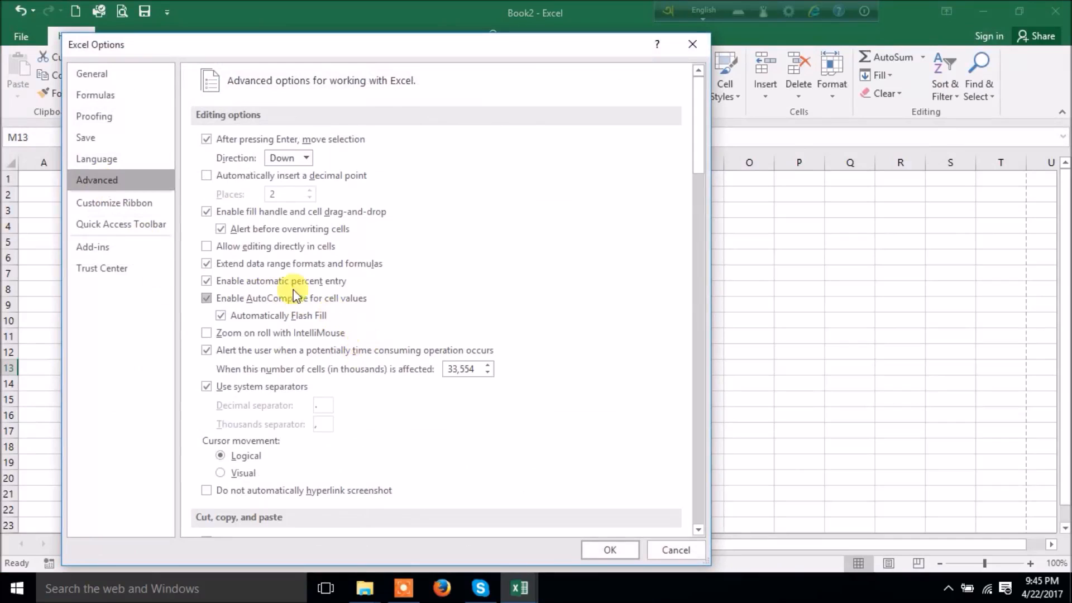
{"action": "left_click", "coordinate": [207, 247]}
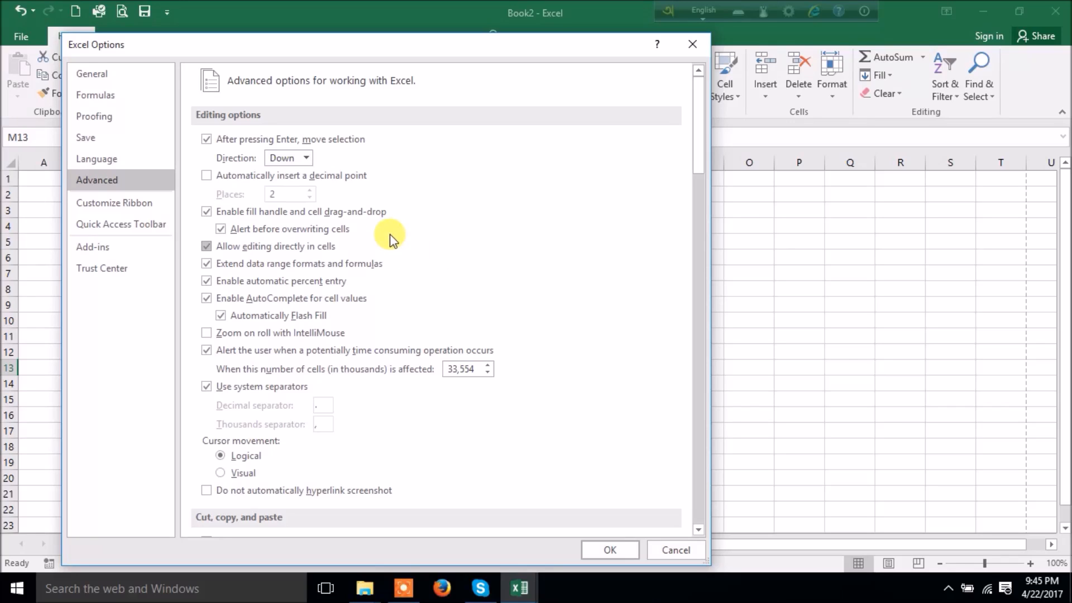
{"action": "left_click", "coordinate": [405, 587]}
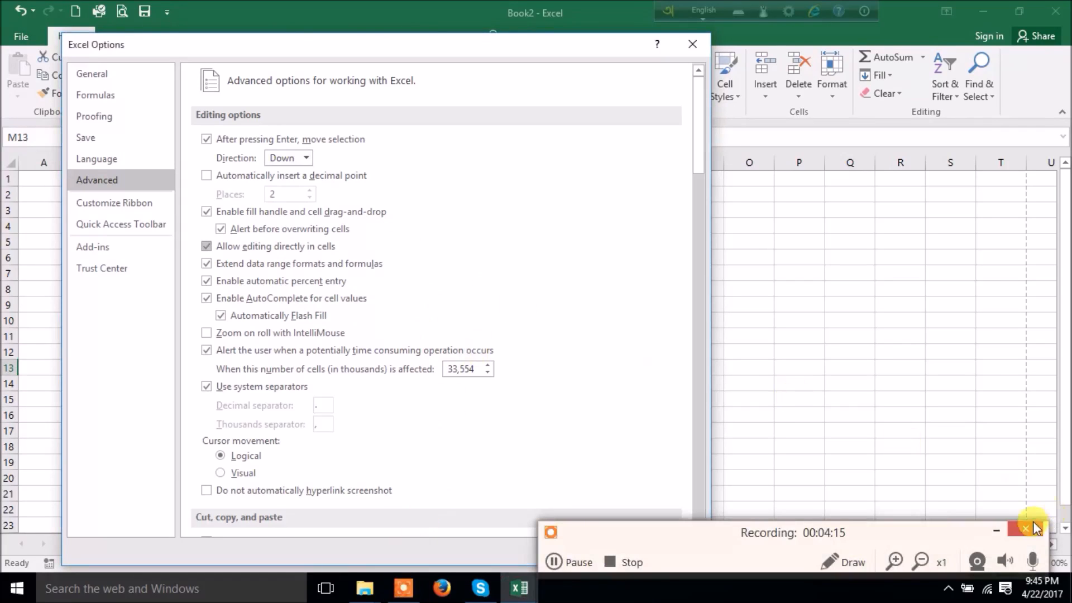
{"action": "left_click", "coordinate": [997, 530]}
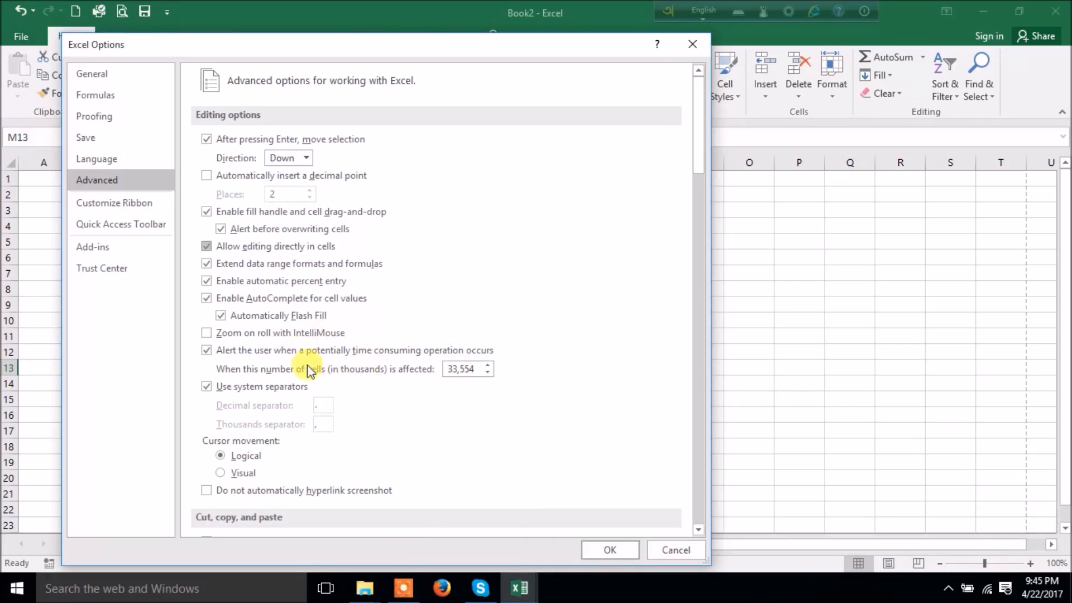
- Review the remaining advanced options through the Lotus compatibility settings, and close the options dialog without saving
{"action": "scroll", "coordinate": [395, 355], "scroll_direction": "down", "scroll_amount": 5}
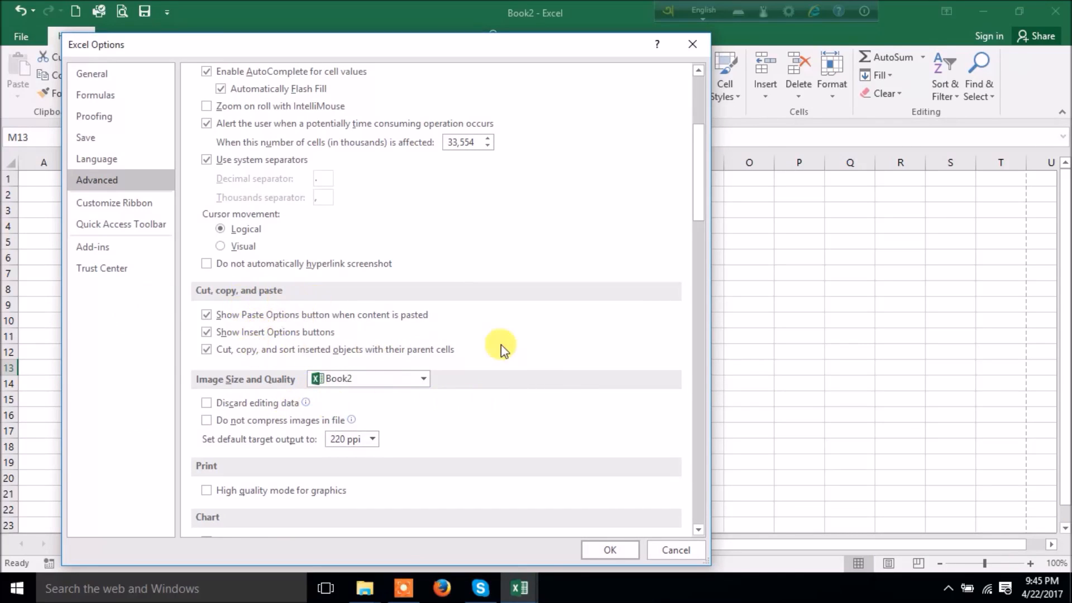
{"action": "scroll", "coordinate": [540, 365], "scroll_direction": "down", "scroll_amount": 3}
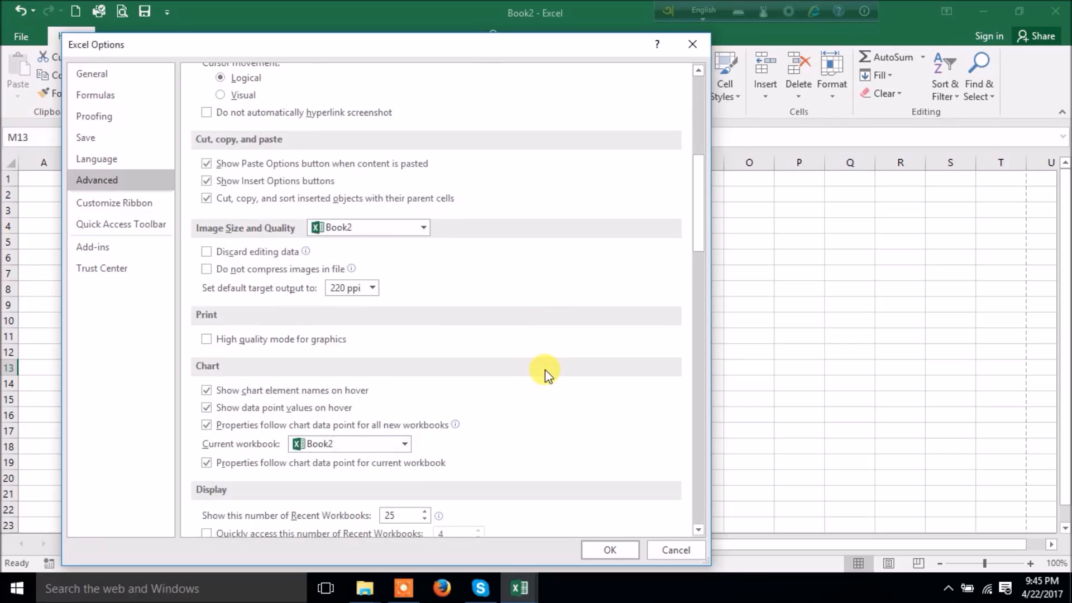
{"action": "scroll", "coordinate": [546, 370], "scroll_direction": "down", "scroll_amount": 8}
{"action": "scroll", "coordinate": [548, 373], "scroll_direction": "down", "scroll_amount": 15}
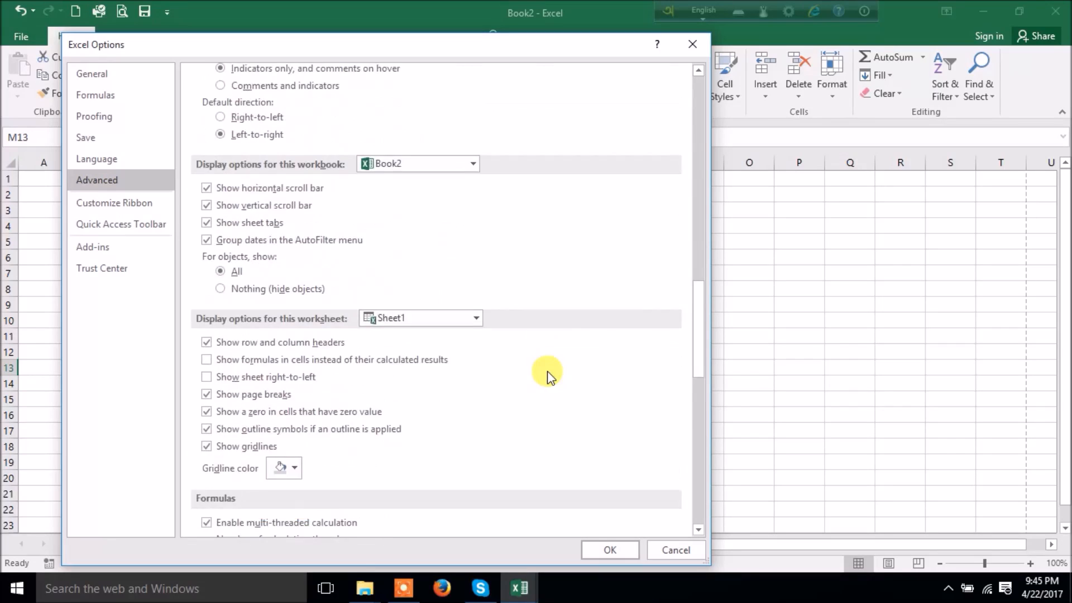
{"action": "scroll", "coordinate": [546, 381], "scroll_direction": "down", "scroll_amount": 2}
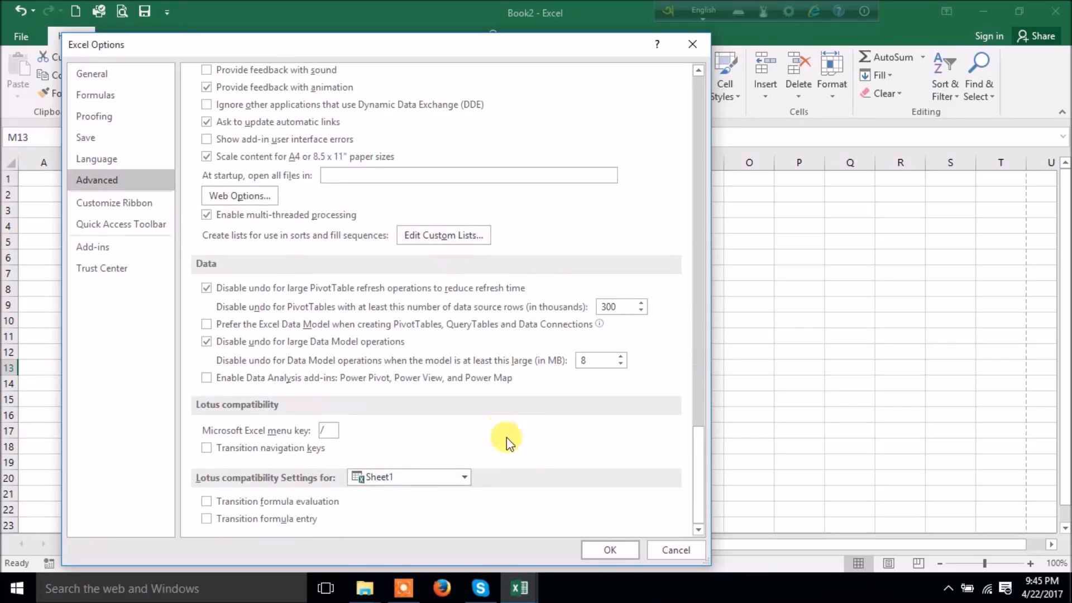
{"action": "scroll", "coordinate": [513, 437], "scroll_direction": "up", "scroll_amount": 2}
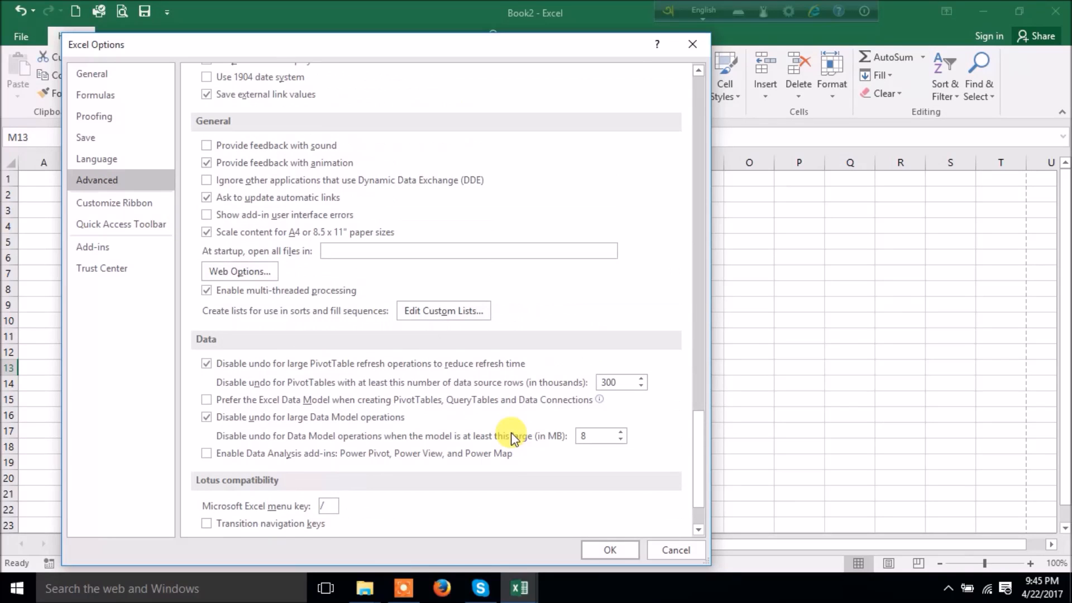
{"action": "left_click", "coordinate": [692, 44]}
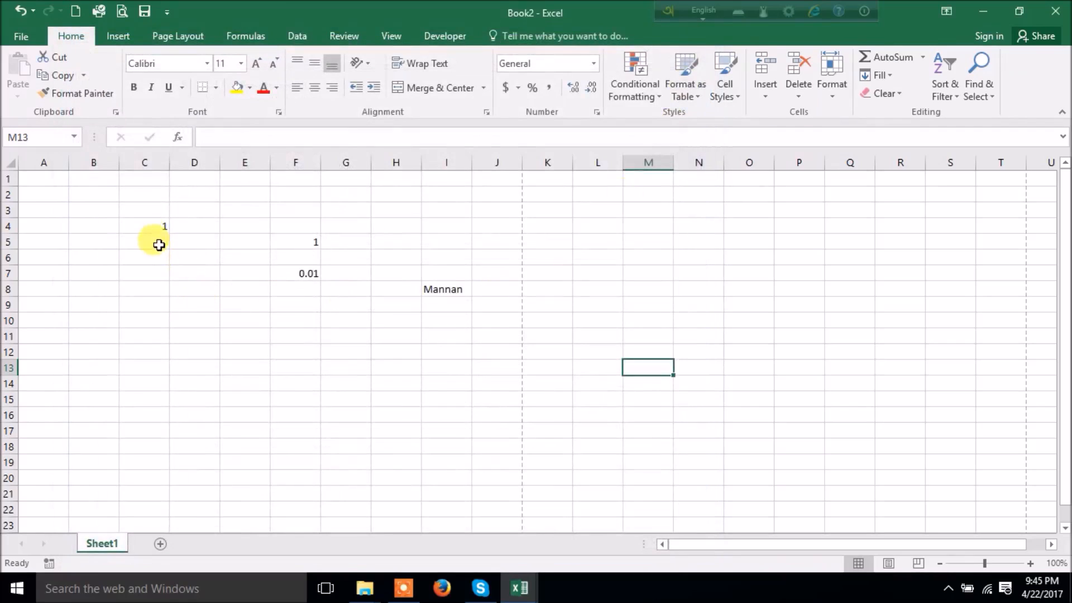
- Enter 1 in cell C4 again and select cell E12
{"action": "left_click", "coordinate": [146, 227]}
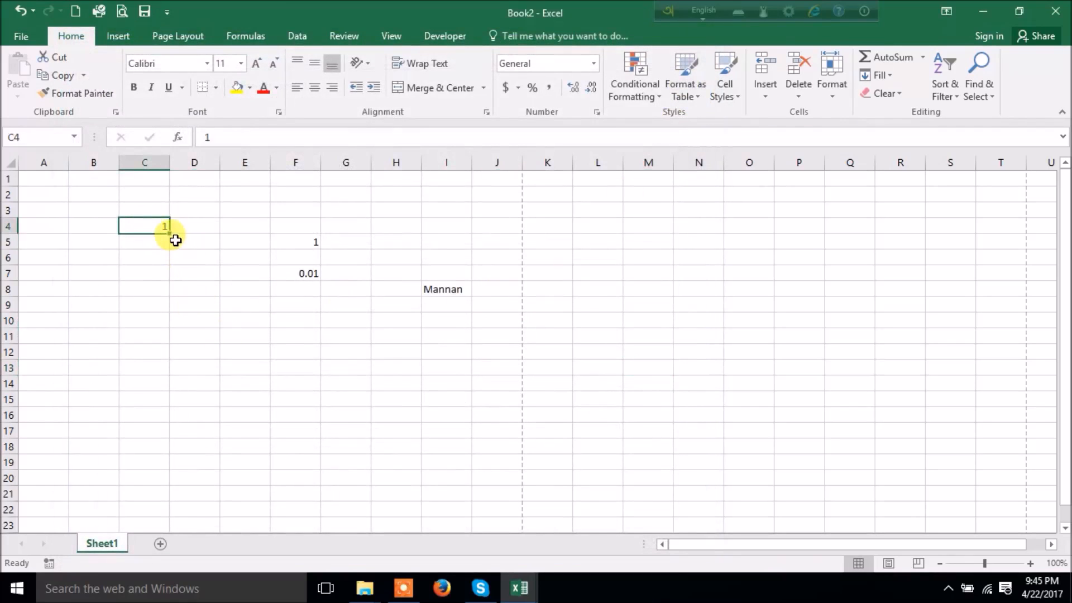
{"action": "type", "text": "1"}
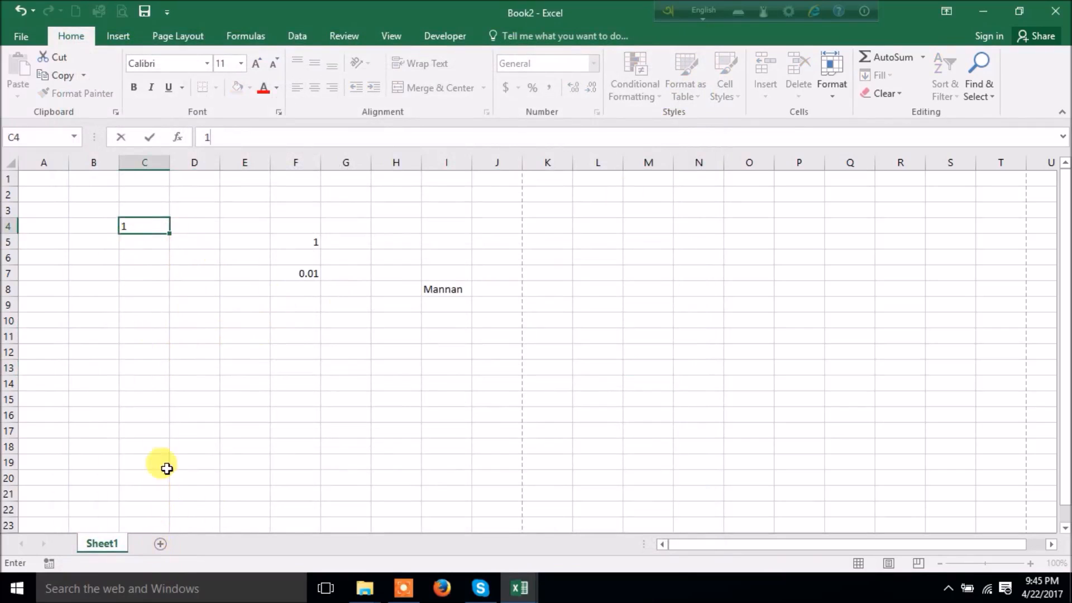
{"action": "left_click", "coordinate": [241, 351]}
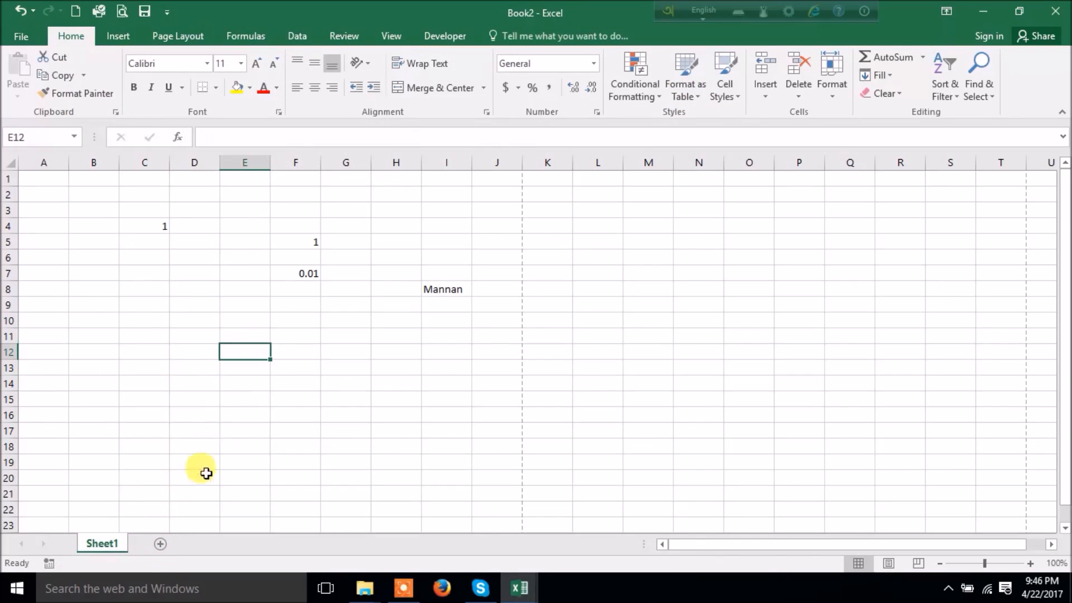
- Add a new worksheet and enter 2 in cells A4 and B4
{"action": "left_click", "coordinate": [160, 545]}
{"action": "left_click", "coordinate": [62, 228]}
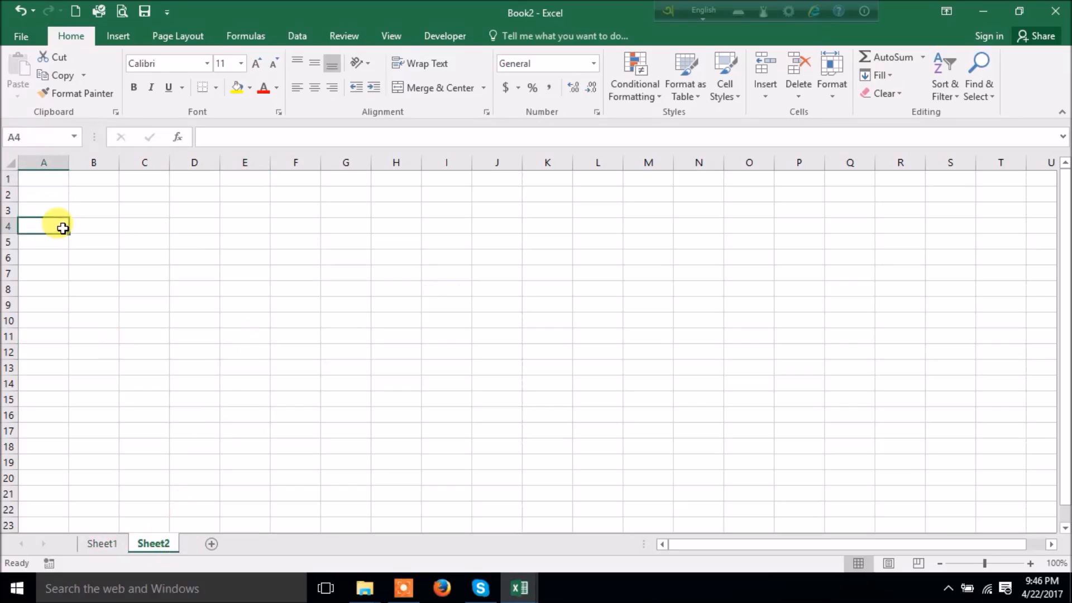
{"action": "type", "text": "2"}
{"action": "key", "text": "Tab"}
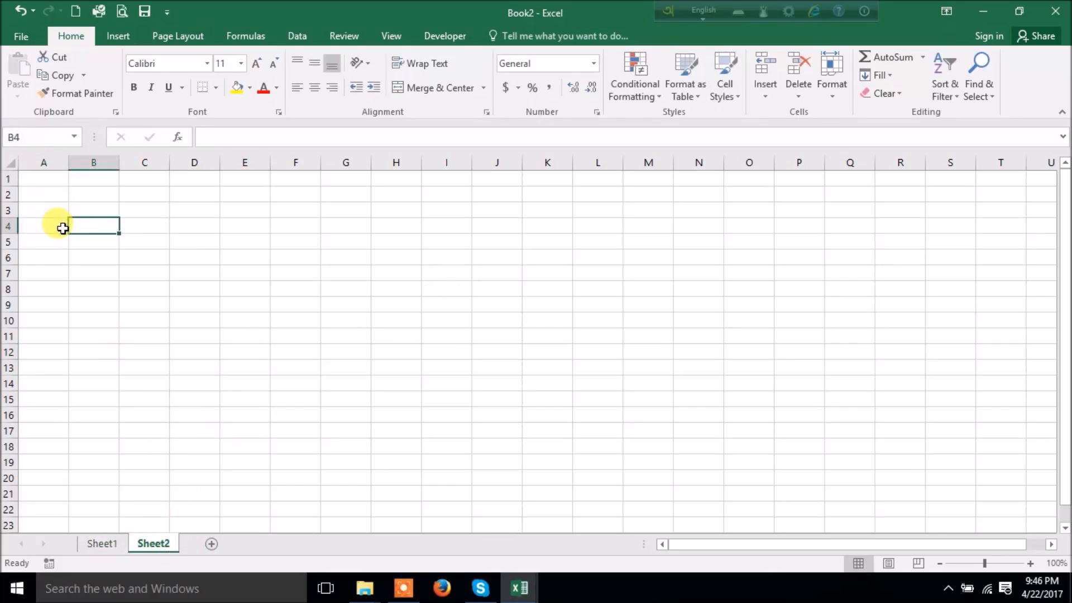
{"action": "type", "text": "2"}
{"action": "key", "text": "Tab"}
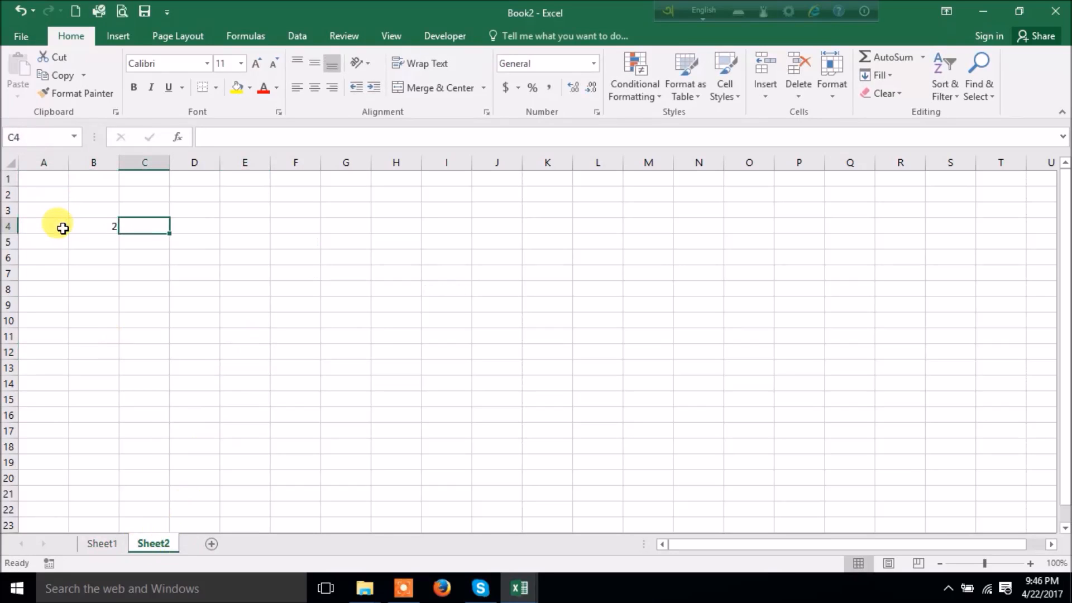
- Fill the range A4:B16 with the formula =RANDBETWEEN(2,10)
{"action": "left_click_drag", "start_coordinate": [60, 225], "coordinate": [106, 412]}
{"action": "type", "text": "="}
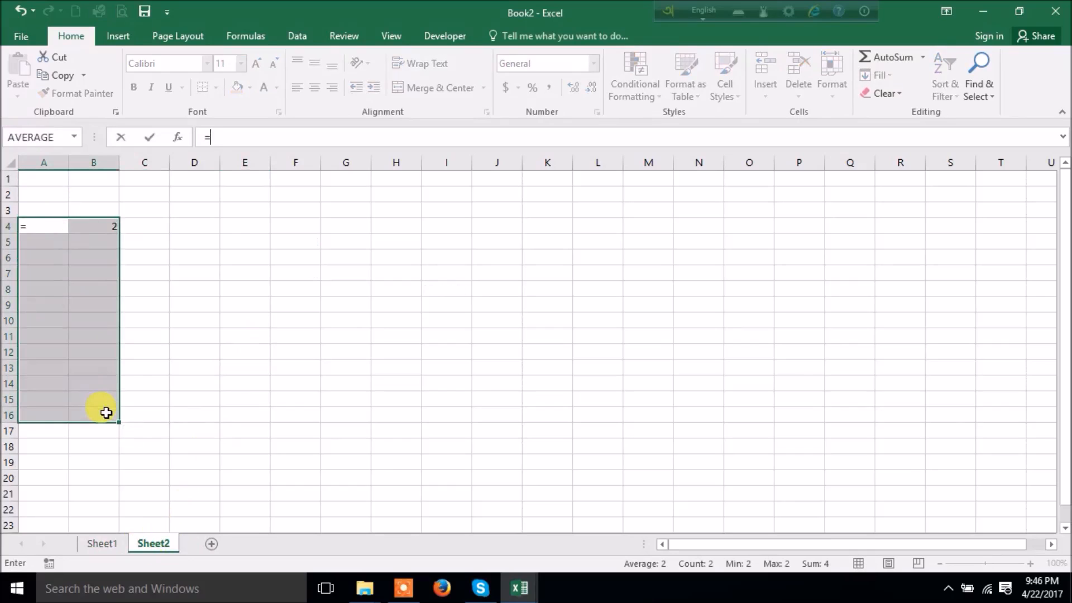
{"action": "type", "text": "randb"}
{"action": "key", "text": "Tab"}
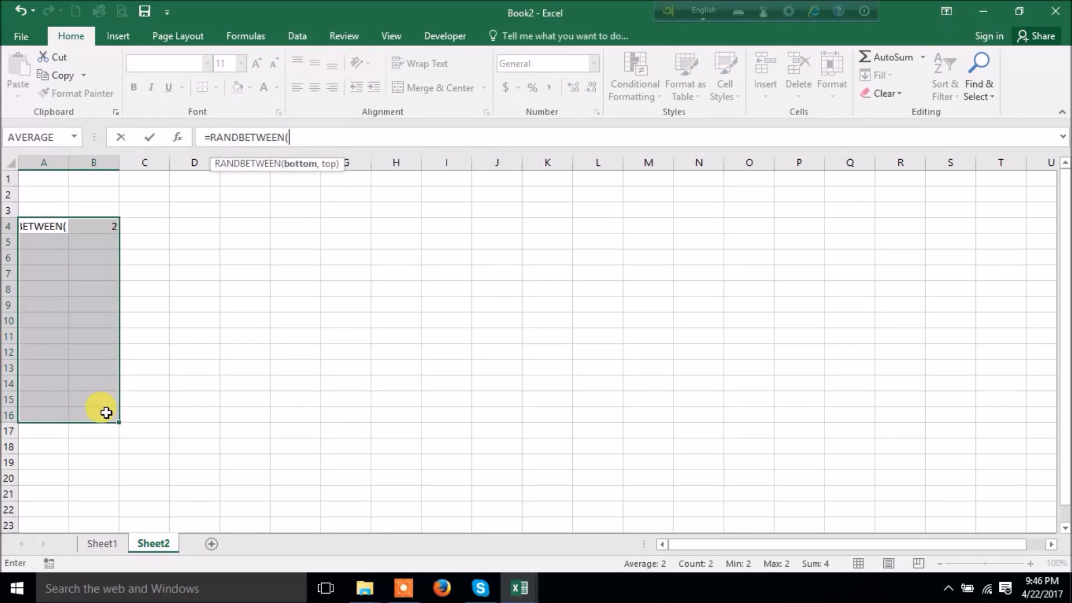
{"action": "type", "text": "2,10"}
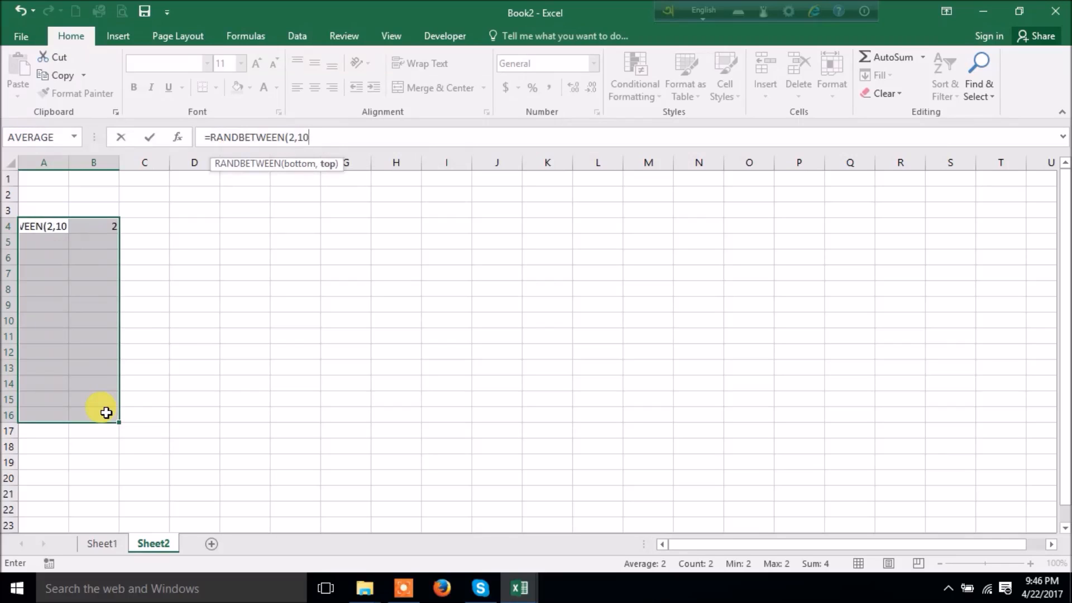
{"action": "key", "text": "ctrl+Return"}
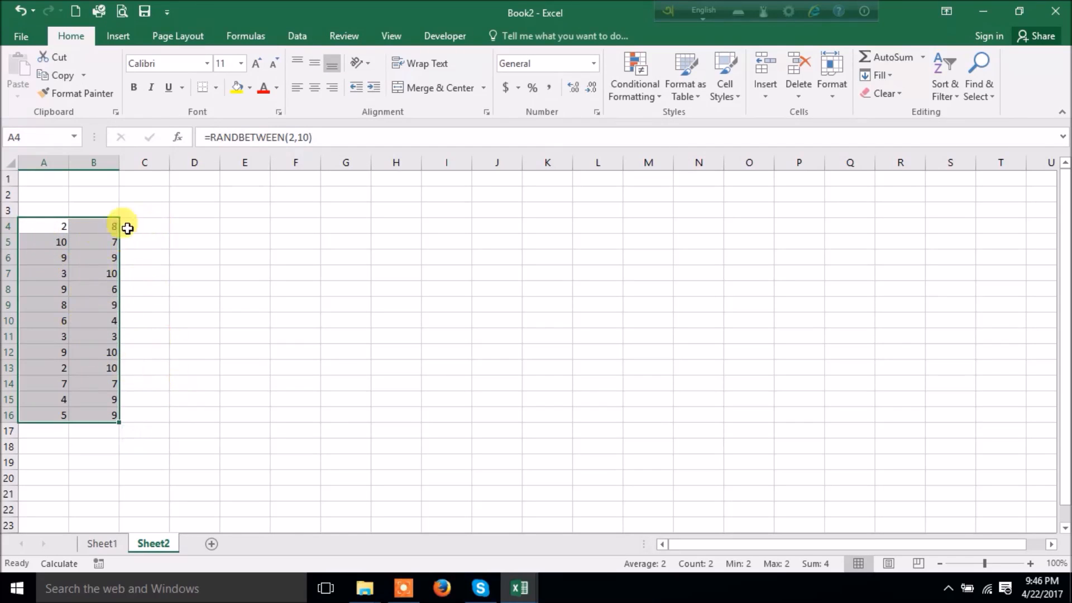
- Cut column B and insert it before column A to swap the two columns of random numbers
{"action": "left_click", "coordinate": [156, 241]}
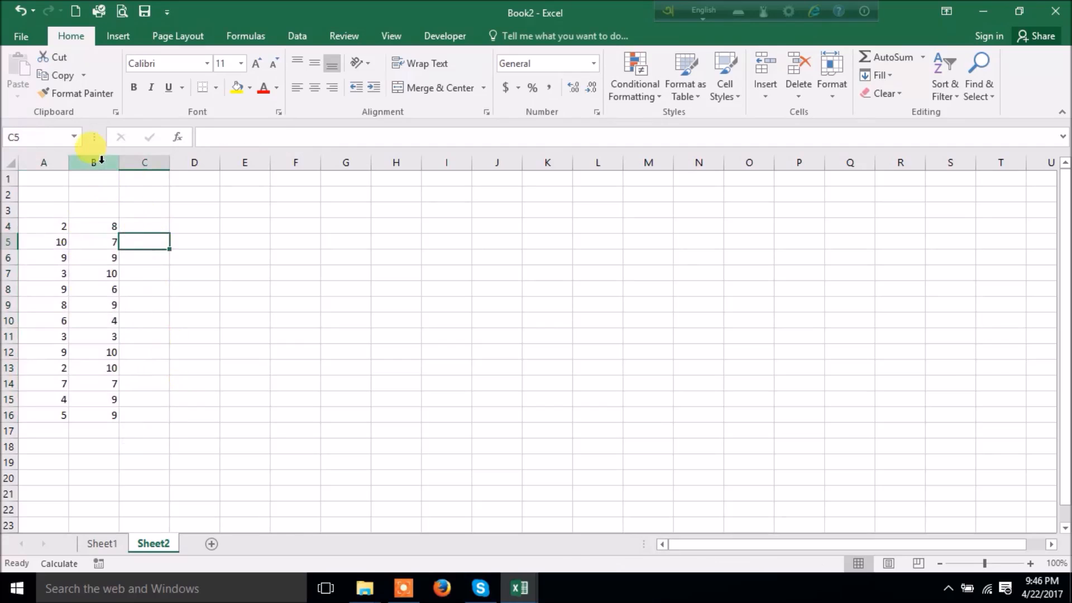
{"action": "right_click", "coordinate": [95, 162]}
{"action": "left_click", "coordinate": [135, 174]}
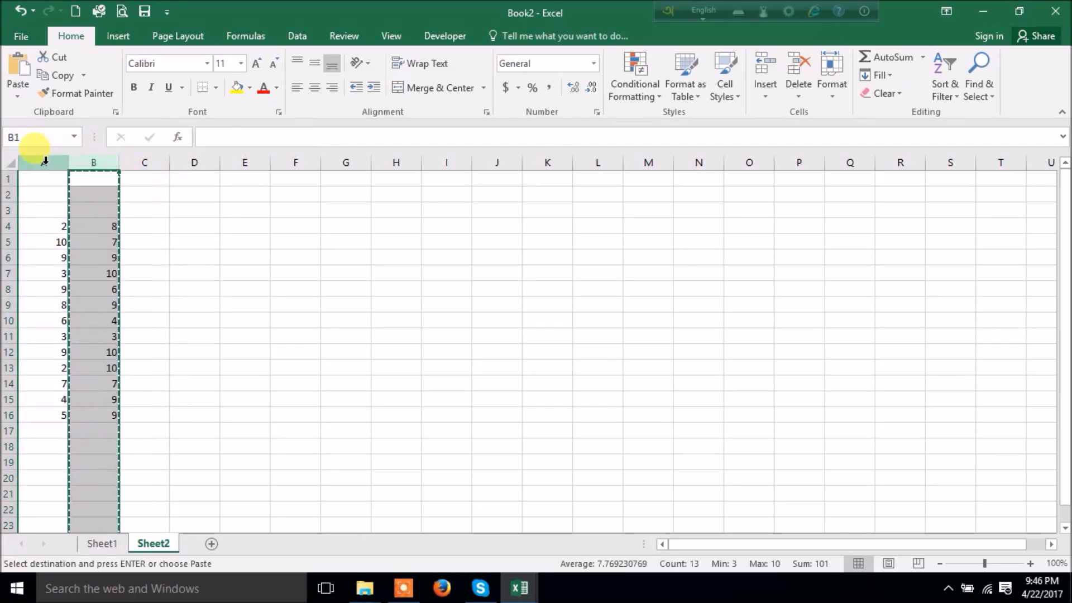
{"action": "right_click", "coordinate": [44, 162]}
{"action": "left_click", "coordinate": [99, 274]}
{"action": "left_click", "coordinate": [221, 335]}
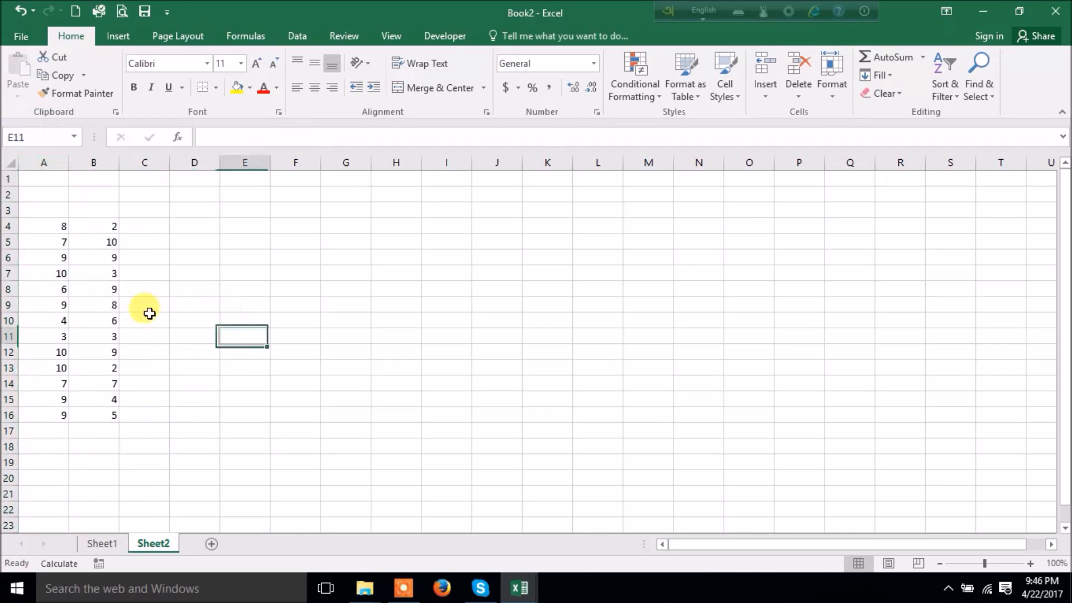
- Copy the range A4:B16 and paste it over itself as values to replace the formulas
{"action": "left_click_drag", "start_coordinate": [48, 227], "coordinate": [90, 418]}
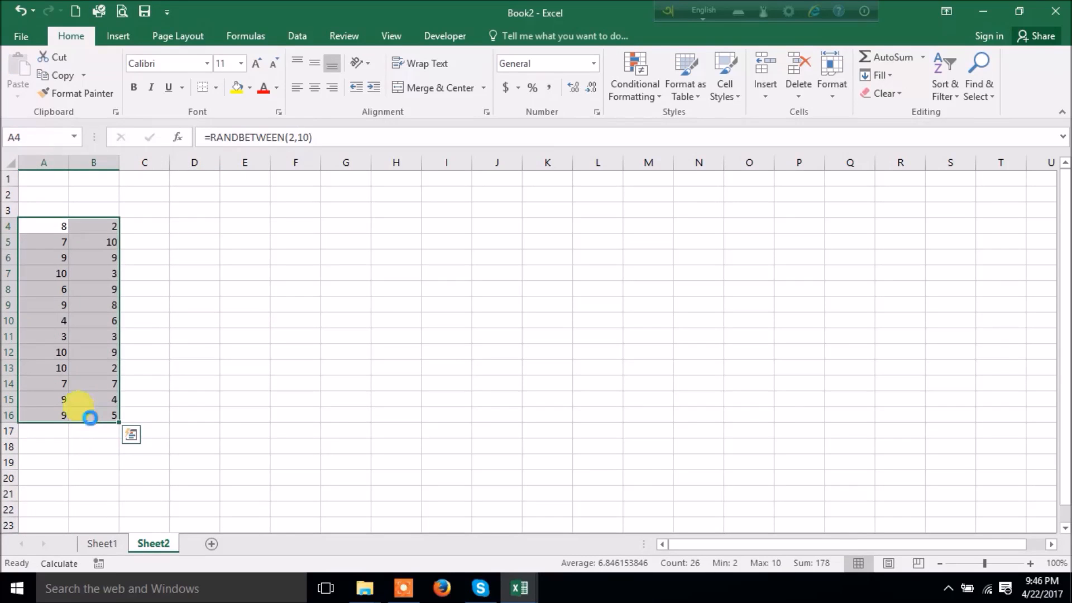
{"action": "key", "text": "ctrl+c"}
{"action": "key", "text": "alt+h"}
{"action": "key", "text": "v"}
{"action": "key", "text": "v"}
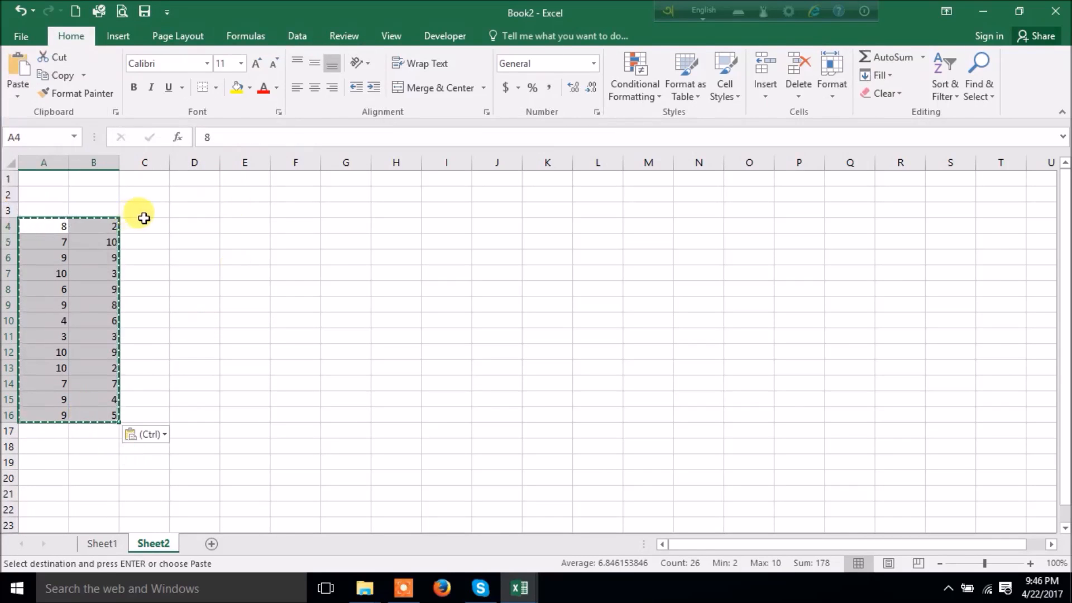
- Replace the number in cell A5 with 10 and select cells F10:F11
{"action": "left_click", "coordinate": [63, 243]}
{"action": "type", "text": "1"}
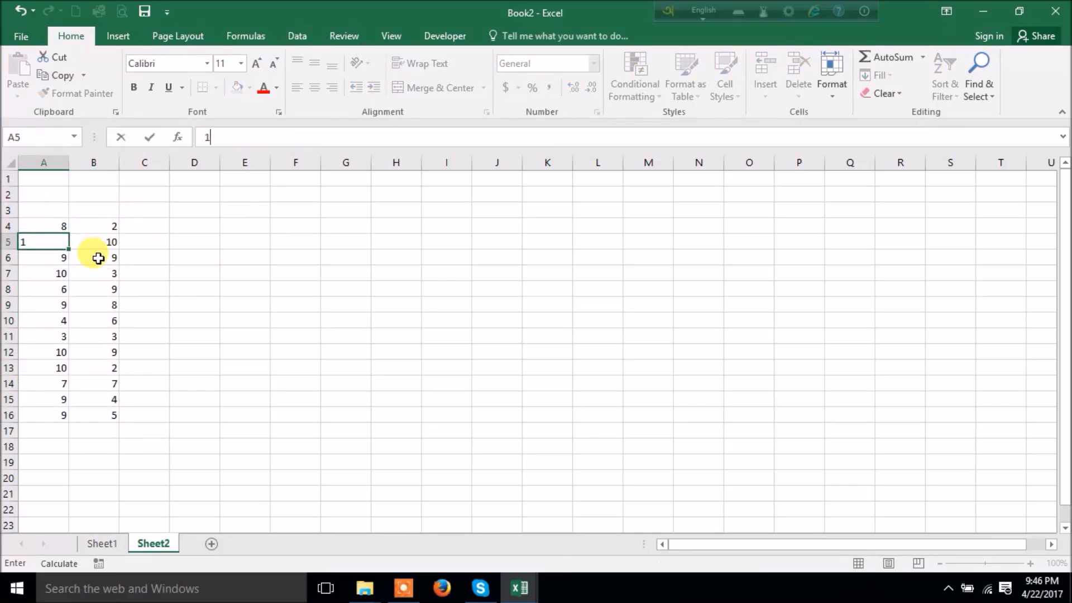
{"action": "type", "text": "0"}
{"action": "left_click_drag", "start_coordinate": [301, 337], "coordinate": [312, 325]}
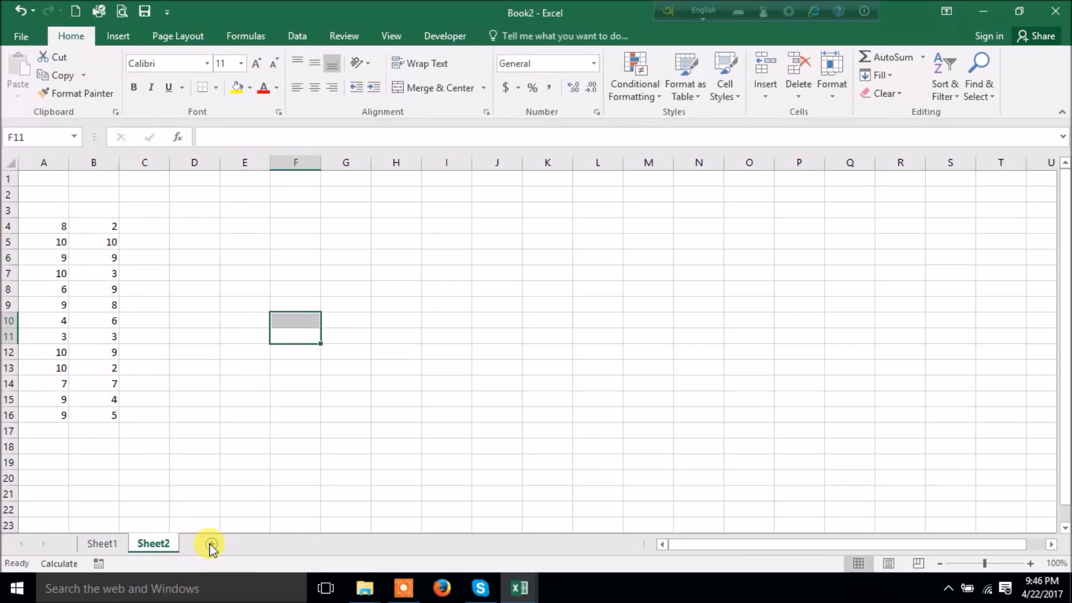
- Add a third worksheet and select cell B3 on it
{"action": "left_click", "coordinate": [211, 545]}
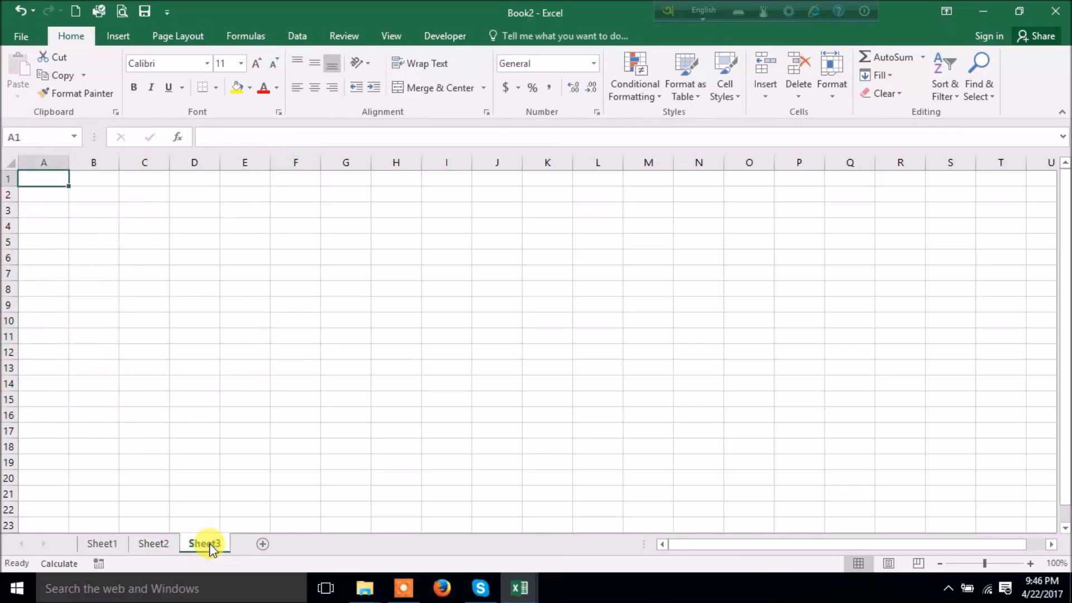
{"action": "left_click", "coordinate": [85, 215]}
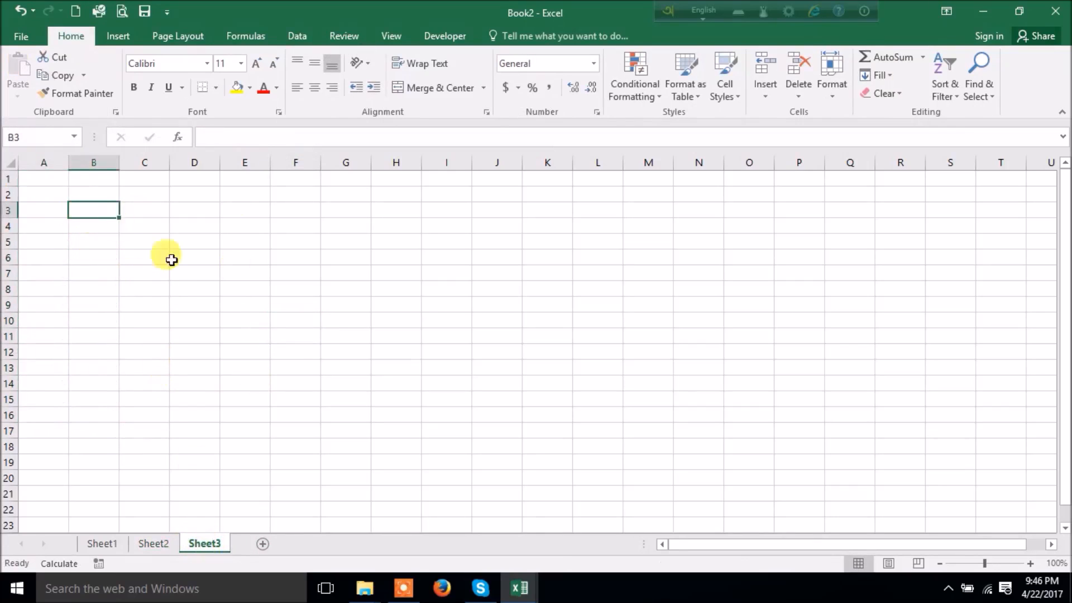
- Switch to Sheet2 and replace the number in cell B4 with 8
{"action": "left_click", "coordinate": [154, 544]}
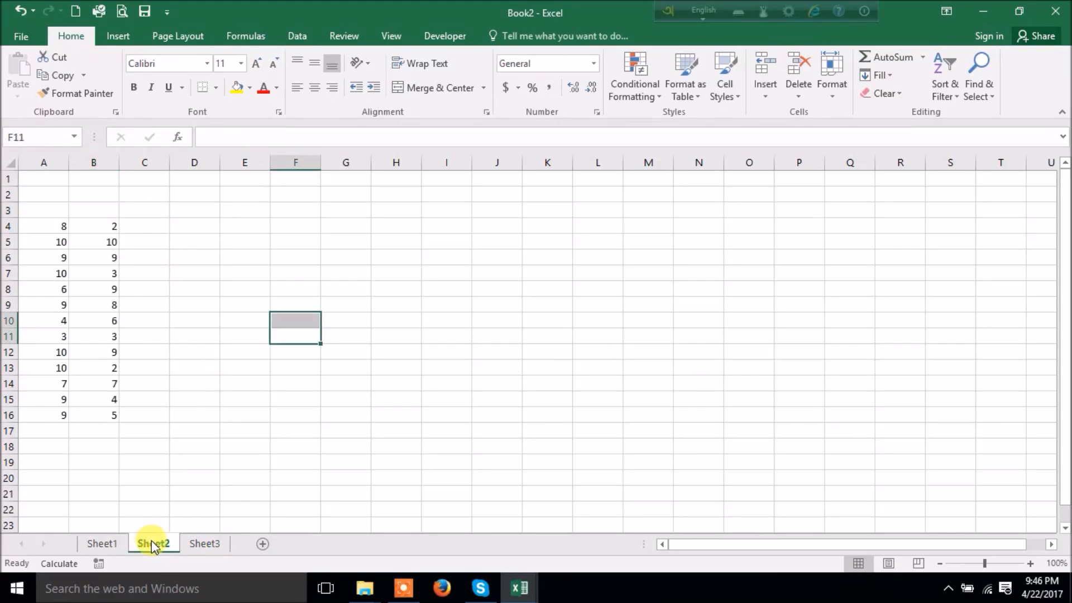
{"action": "left_click", "coordinate": [143, 226]}
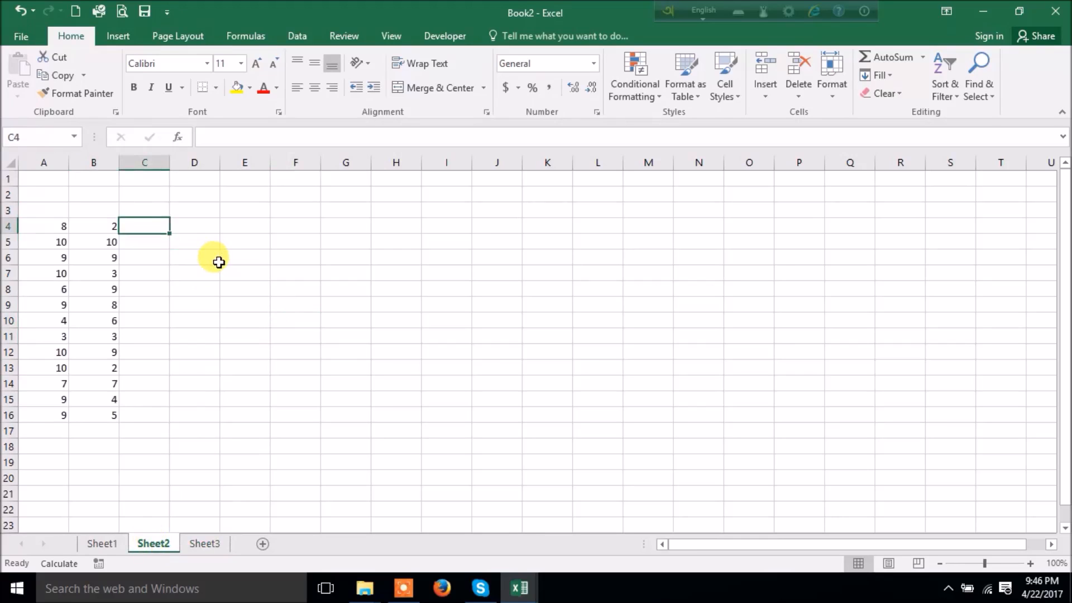
{"action": "type", "text": "="}
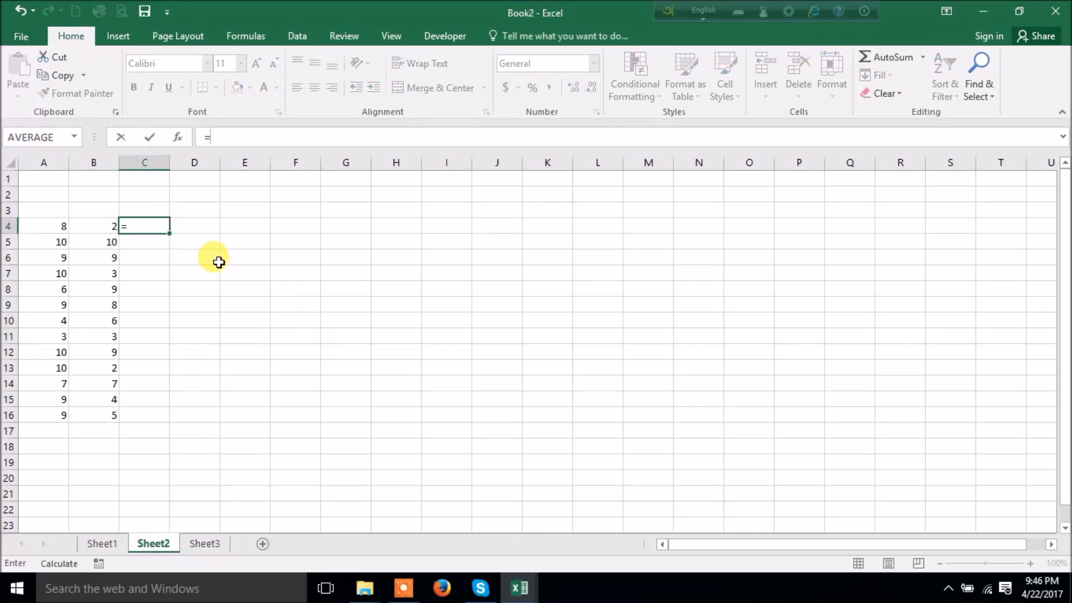
{"action": "key", "text": "Escape"}
{"action": "left_click", "coordinate": [98, 225]}
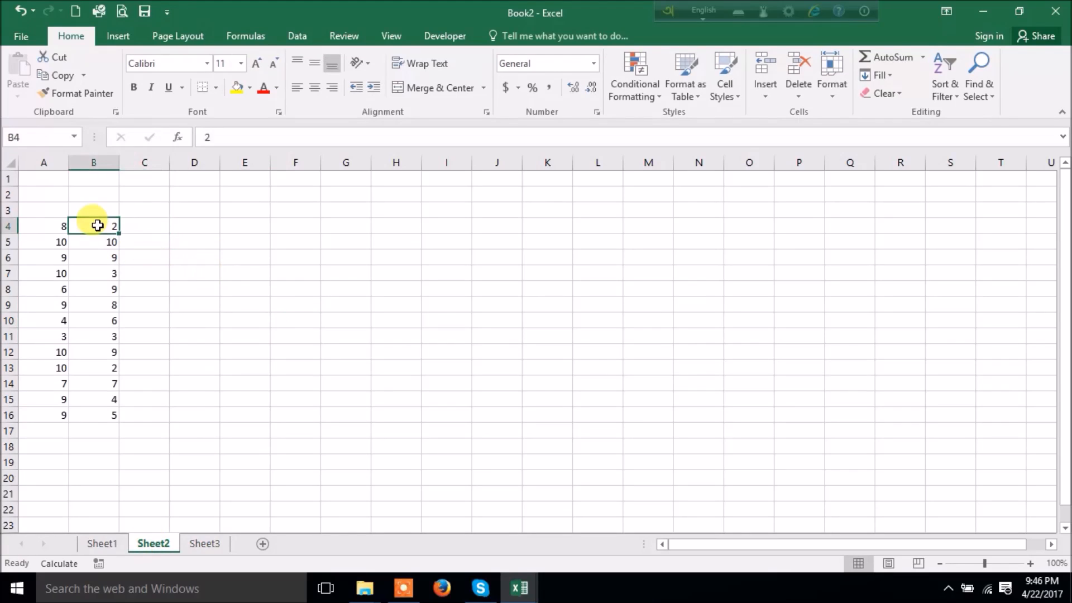
{"action": "type", "text": "8"}
{"action": "left_click", "coordinate": [191, 266]}
- Enter the formula =A4-B4 in cell C4 to subtract the second number from the first
{"action": "left_click", "coordinate": [145, 225]}
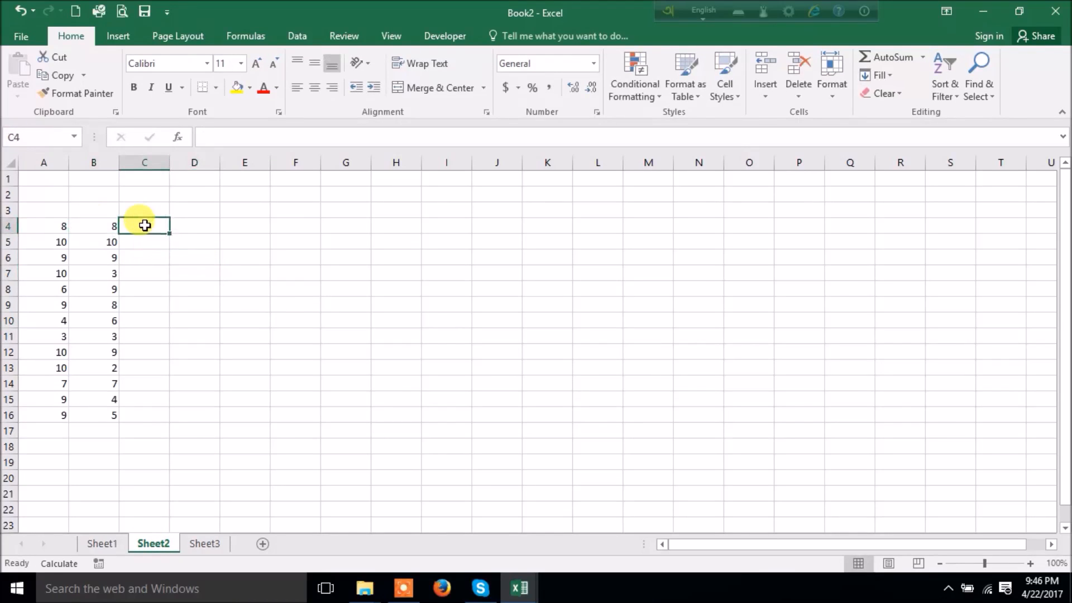
{"action": "type", "text": "="}
{"action": "left_click", "coordinate": [58, 229]}
{"action": "type", "text": "-"}
{"action": "left_click", "coordinate": [103, 224]}
{"action": "left_click", "coordinate": [242, 285]}
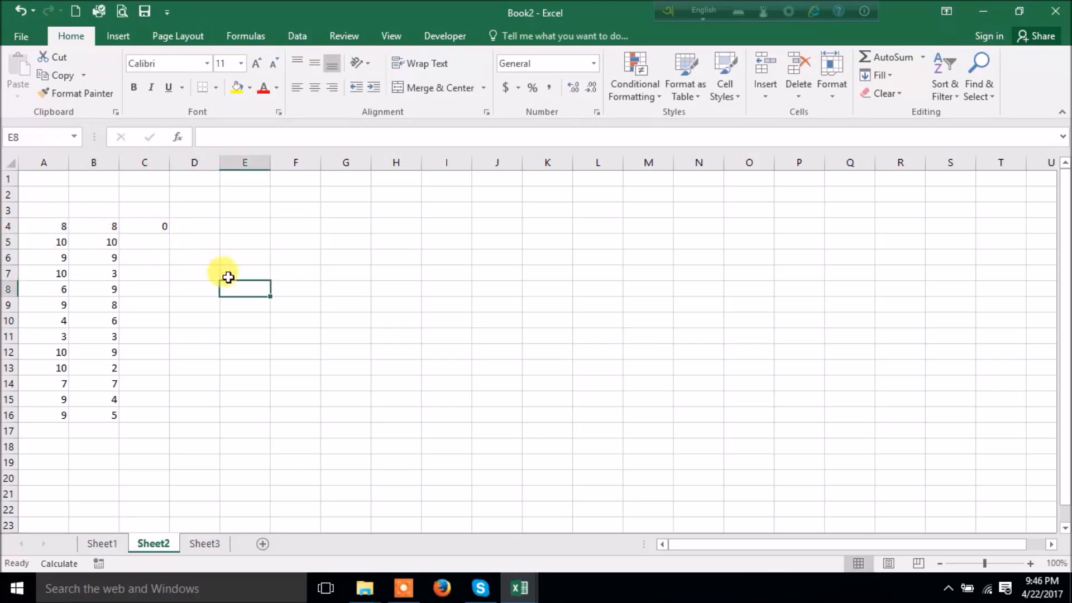
- Fill the subtraction formula from C4 down through C16
{"action": "left_click", "coordinate": [145, 226]}
{"action": "left_click_drag", "start_coordinate": [170, 237], "coordinate": [156, 418]}
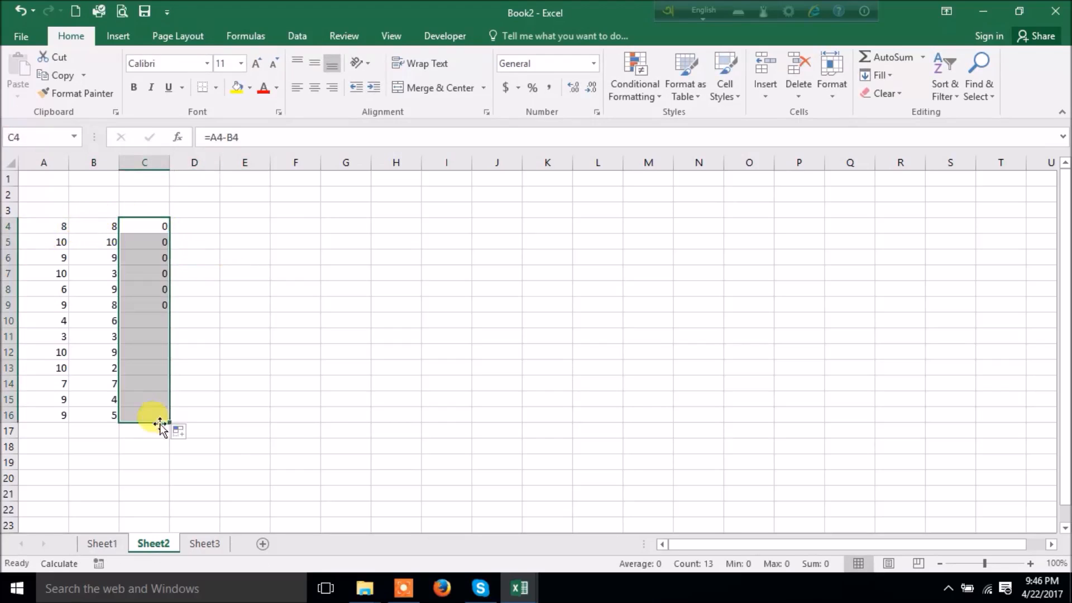
{"action": "left_click", "coordinate": [150, 223]}
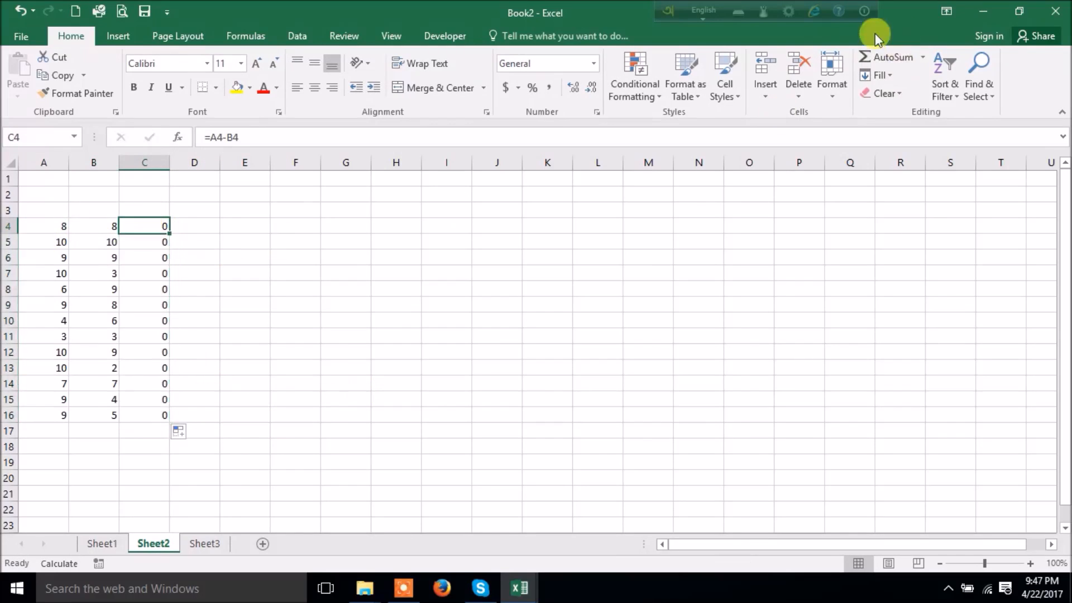
- Set the workbook's calculation mode to Automatic
{"action": "left_click", "coordinate": [247, 40]}
{"action": "left_click", "coordinate": [864, 96]}
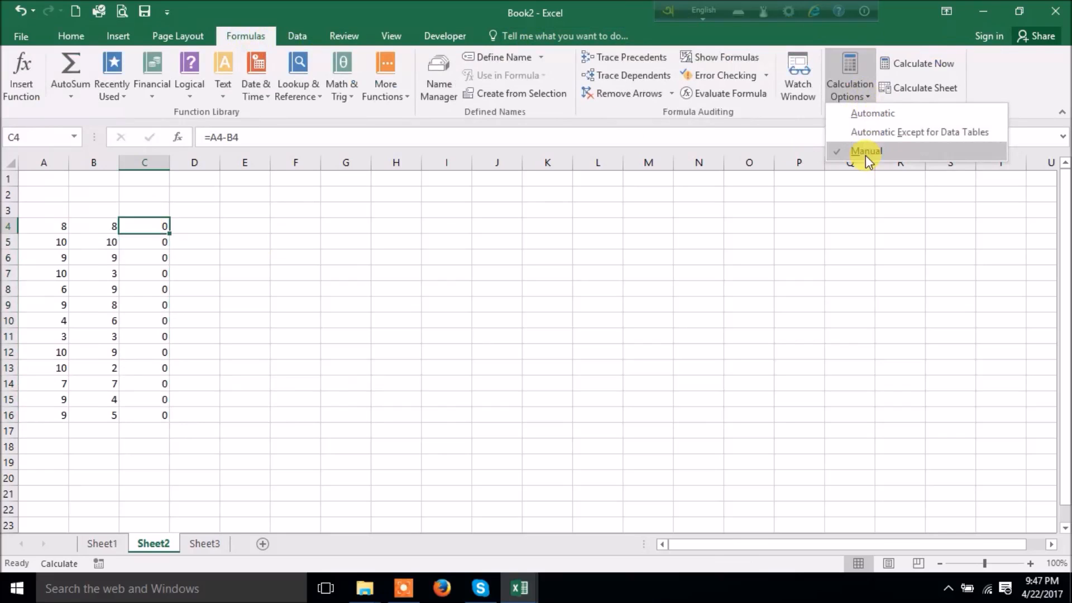
{"action": "left_click", "coordinate": [864, 114]}
{"action": "left_click", "coordinate": [497, 352]}
- Fill the C4 formula down to C16 again and select the difference in C7 to check its formula
{"action": "left_click", "coordinate": [153, 227]}
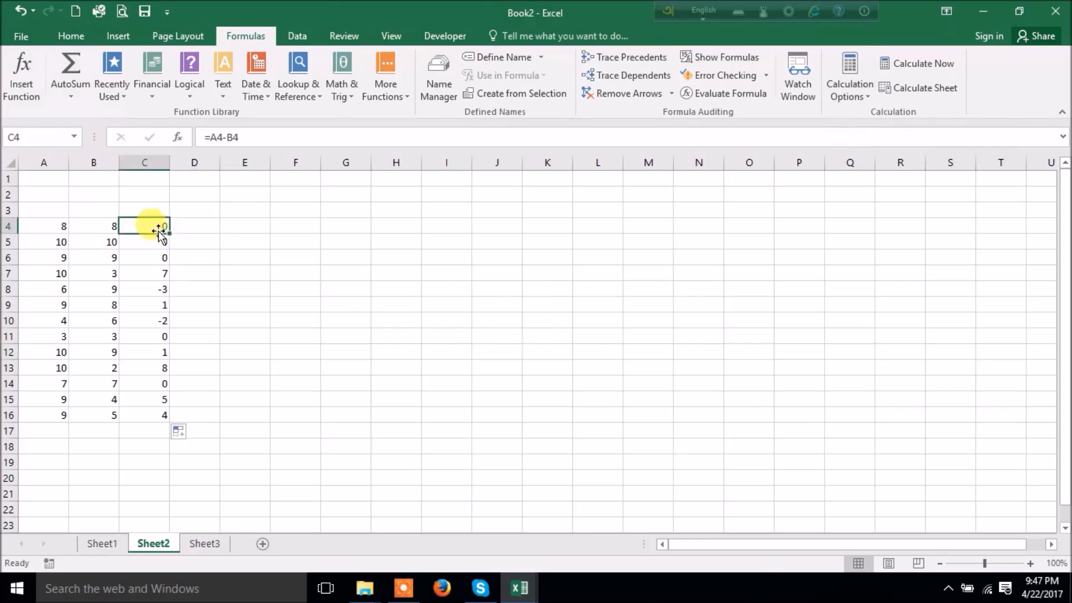
{"action": "left_click_drag", "start_coordinate": [171, 234], "coordinate": [159, 416]}
{"action": "left_click", "coordinate": [304, 387]}
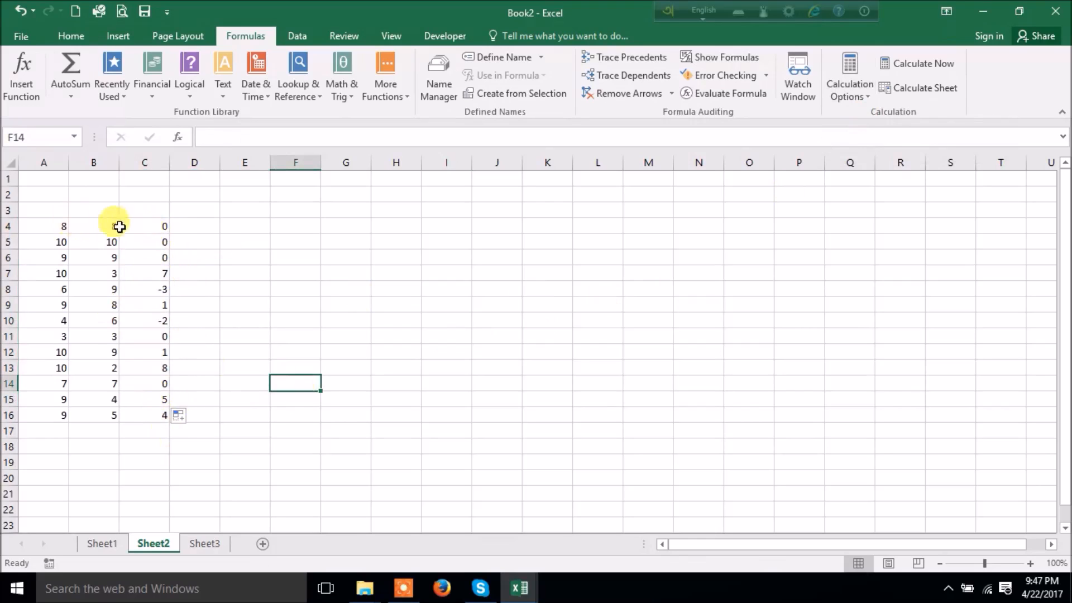
{"action": "left_click", "coordinate": [58, 242]}
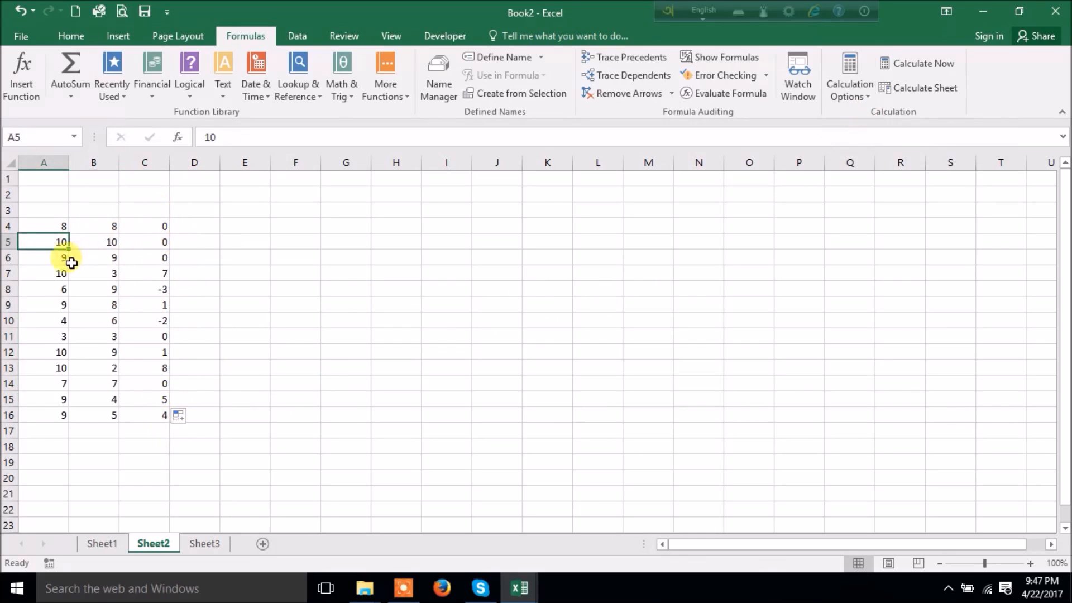
{"action": "left_click", "coordinate": [159, 272]}
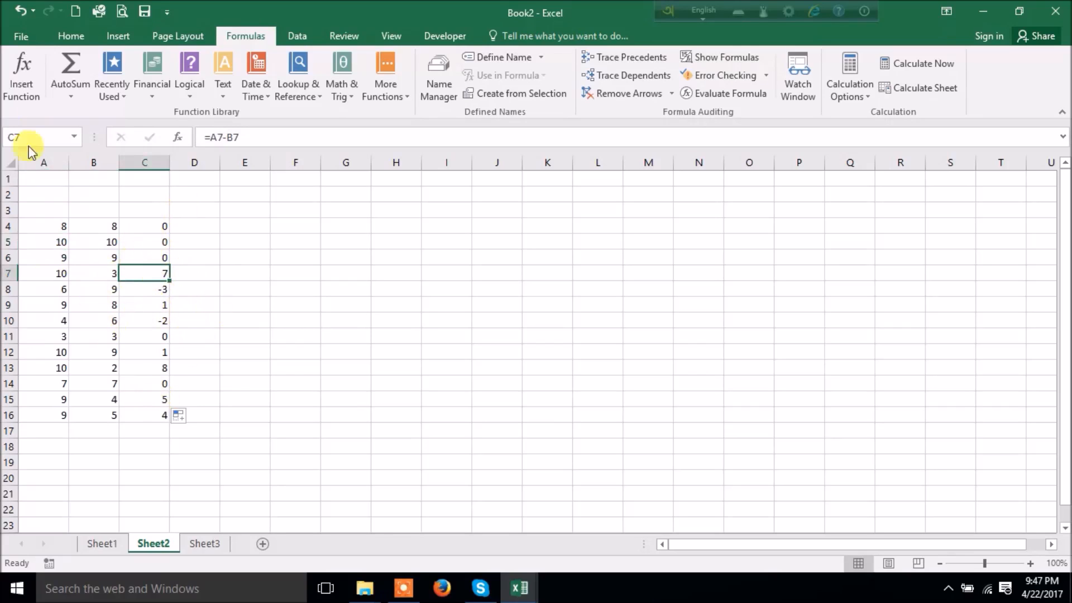
- Turn off showing a zero in cells that have zero value for Sheet2, and select C4:C16 to check the differences
{"action": "left_click", "coordinate": [19, 36]}
{"action": "left_click", "coordinate": [34, 421]}
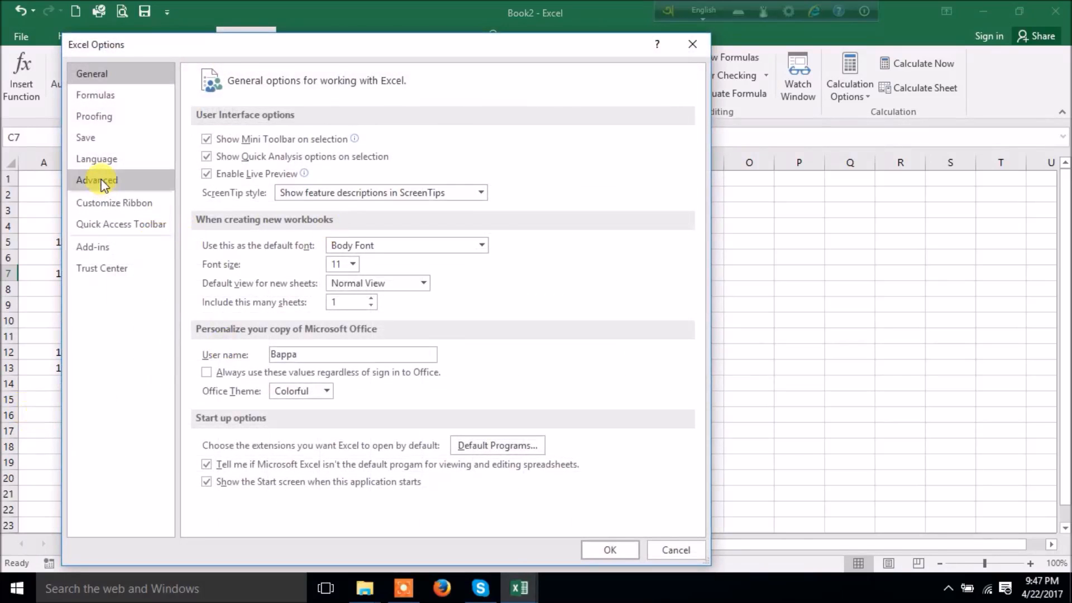
{"action": "left_click", "coordinate": [102, 184]}
{"action": "scroll", "coordinate": [485, 265], "scroll_direction": "down", "scroll_amount": 10}
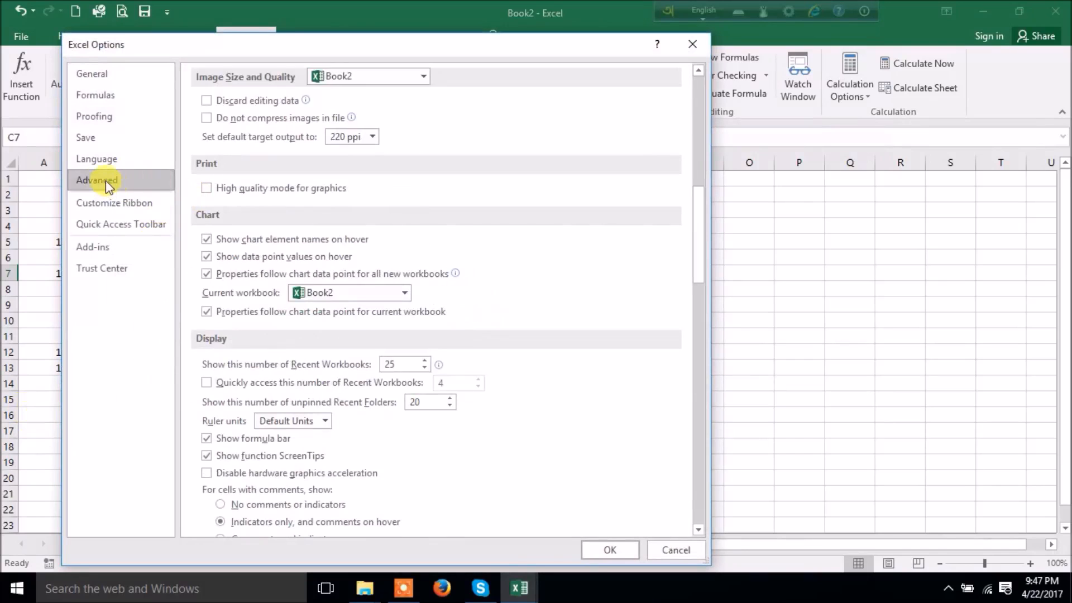
{"action": "scroll", "coordinate": [521, 302], "scroll_direction": "down", "scroll_amount": 8}
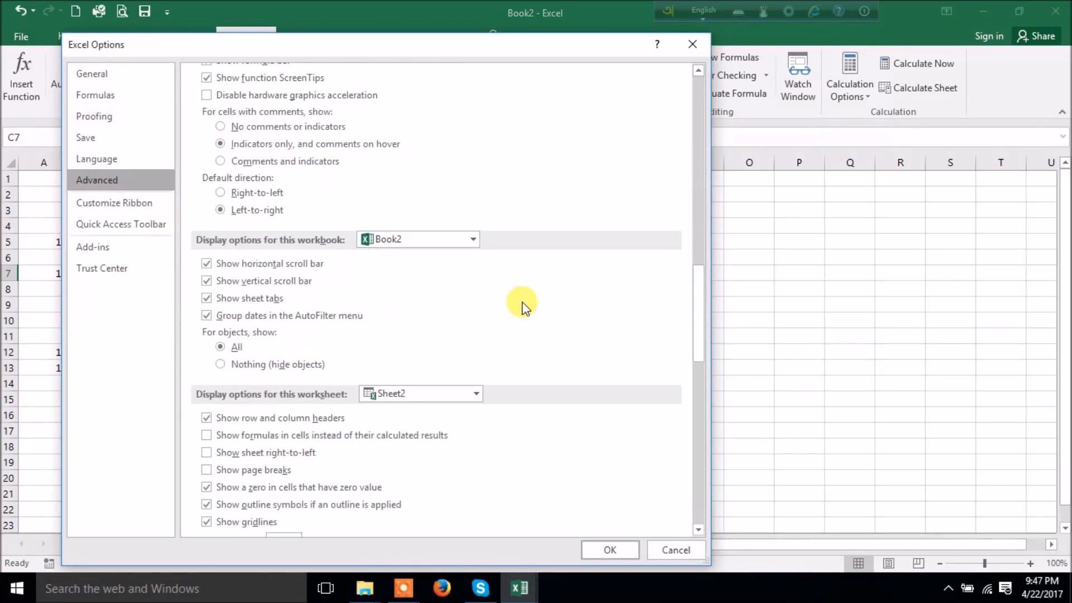
{"action": "scroll", "coordinate": [522, 301], "scroll_direction": "down", "scroll_amount": 1}
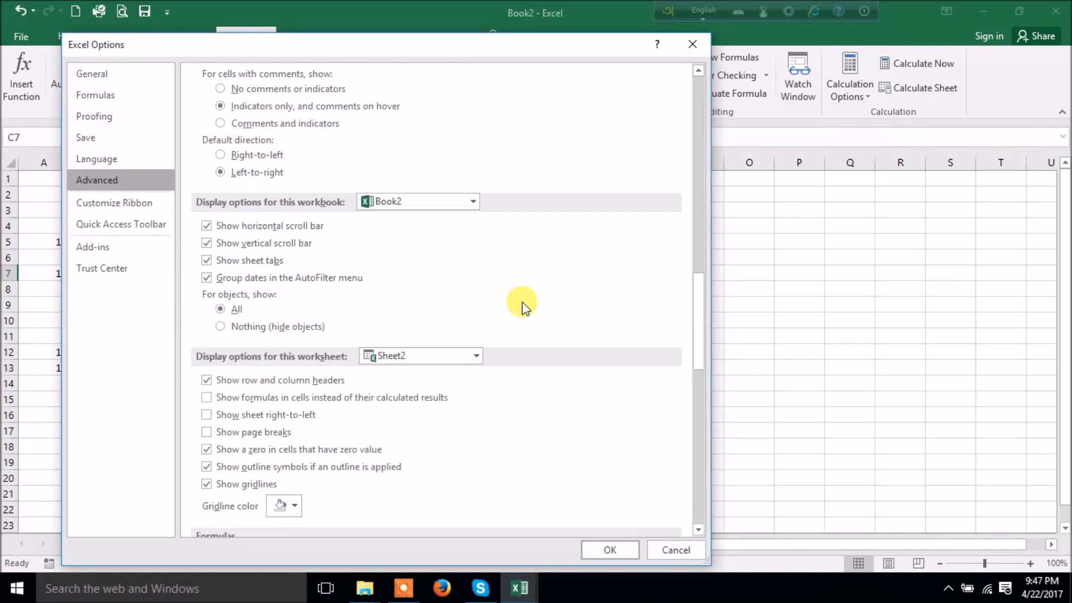
{"action": "left_click", "coordinate": [246, 452]}
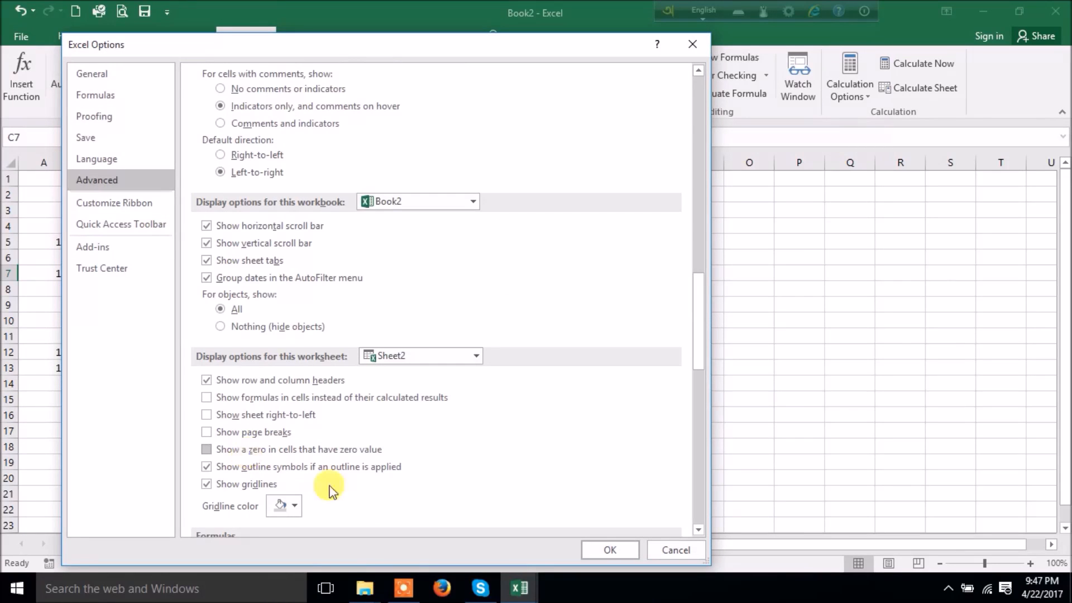
{"action": "left_click", "coordinate": [610, 550]}
{"action": "left_click", "coordinate": [615, 552]}
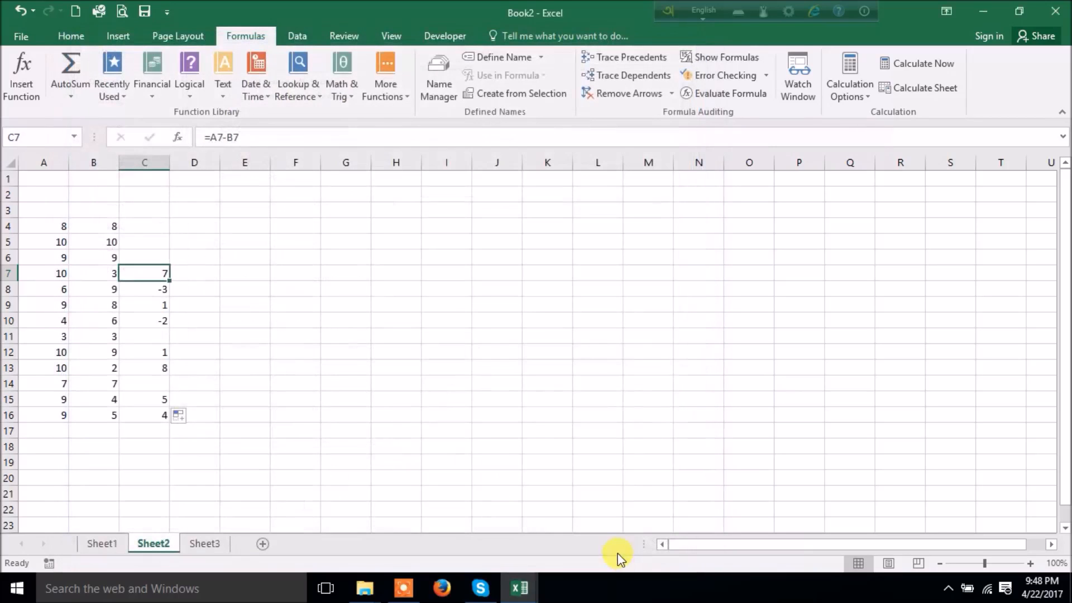
{"action": "left_click", "coordinate": [323, 307]}
{"action": "left_click_drag", "start_coordinate": [137, 227], "coordinate": [144, 416]}
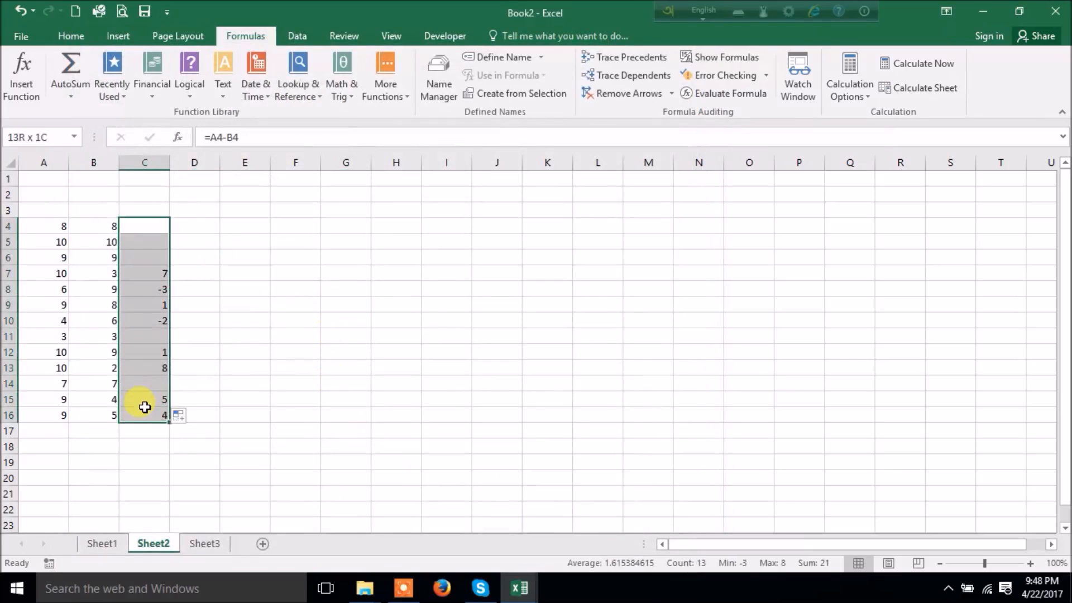
- Reopen the Advanced options and look through all sections, from the editing options down to the Lotus compatibility settings
{"action": "left_click", "coordinate": [23, 35]}
{"action": "left_click", "coordinate": [31, 416]}
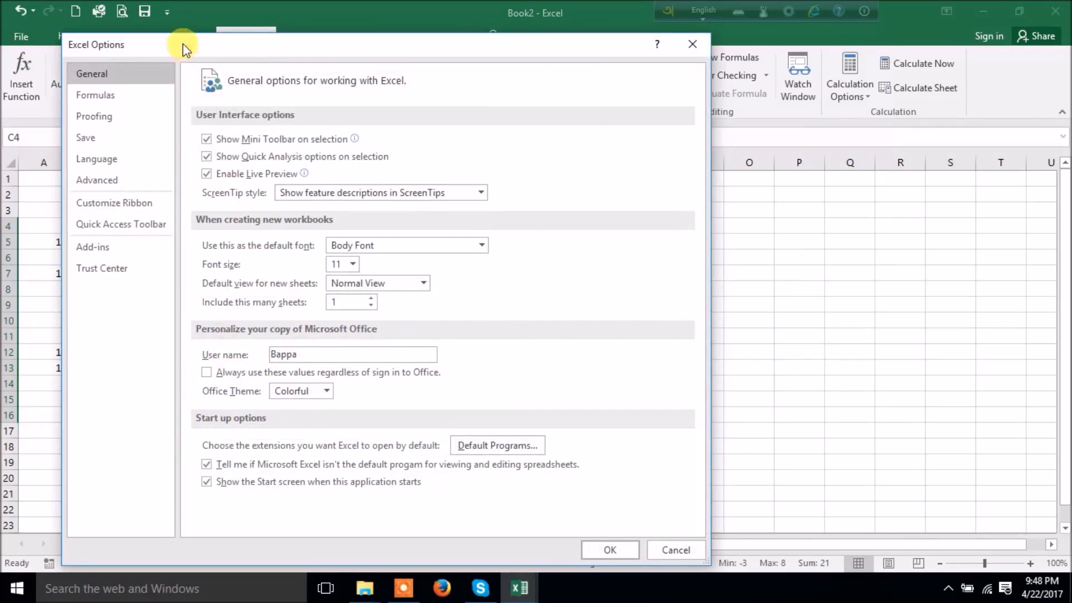
{"action": "left_click", "coordinate": [98, 180]}
{"action": "scroll", "coordinate": [467, 294], "scroll_direction": "down", "scroll_amount": 6}
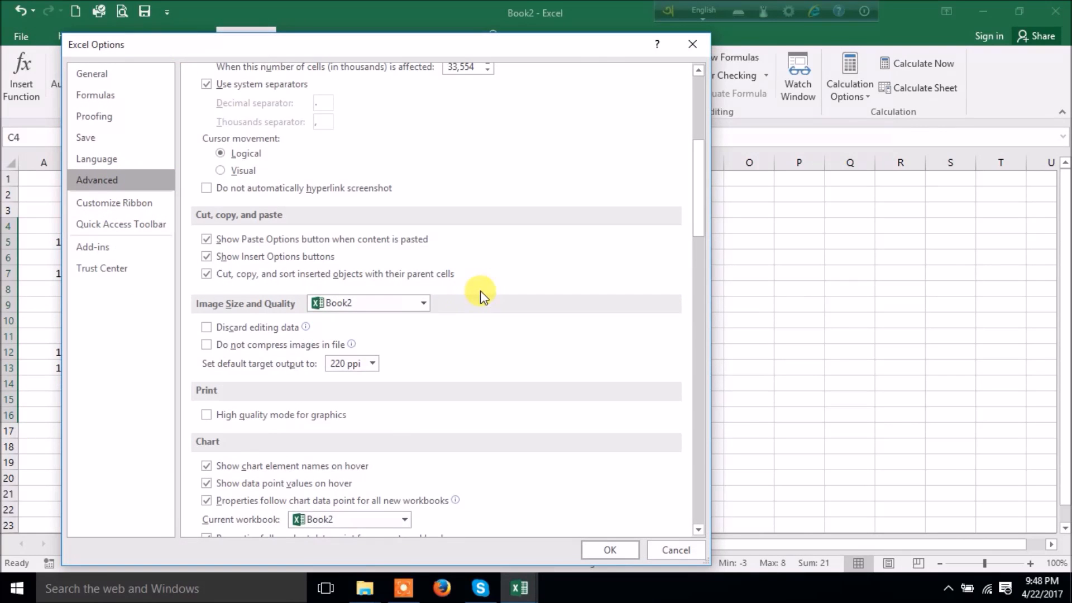
{"action": "scroll", "coordinate": [481, 294], "scroll_direction": "down", "scroll_amount": 10}
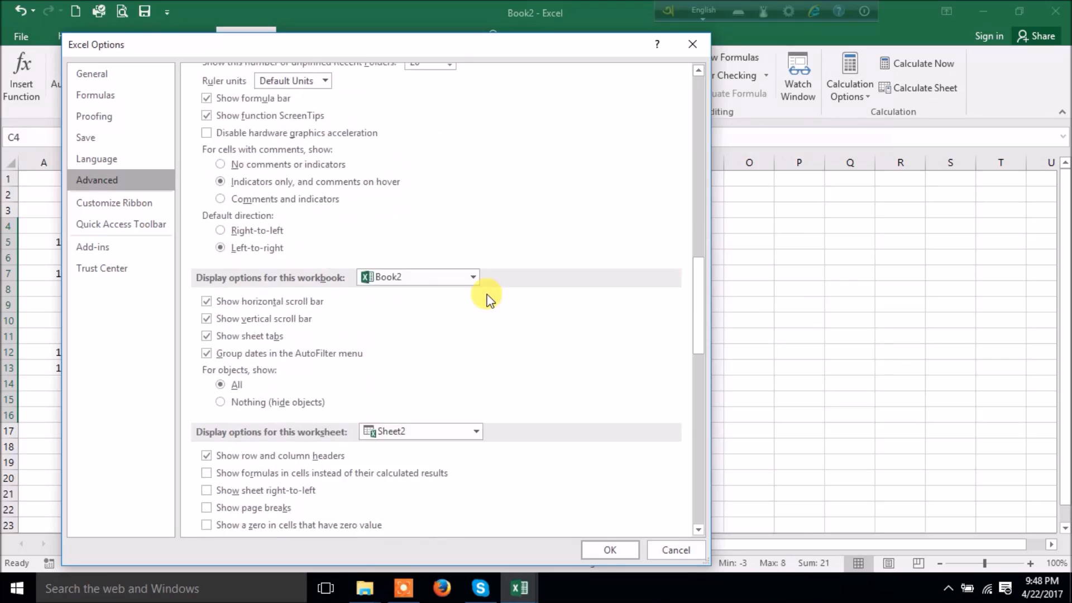
{"action": "scroll", "coordinate": [490, 300], "scroll_direction": "down", "scroll_amount": 12}
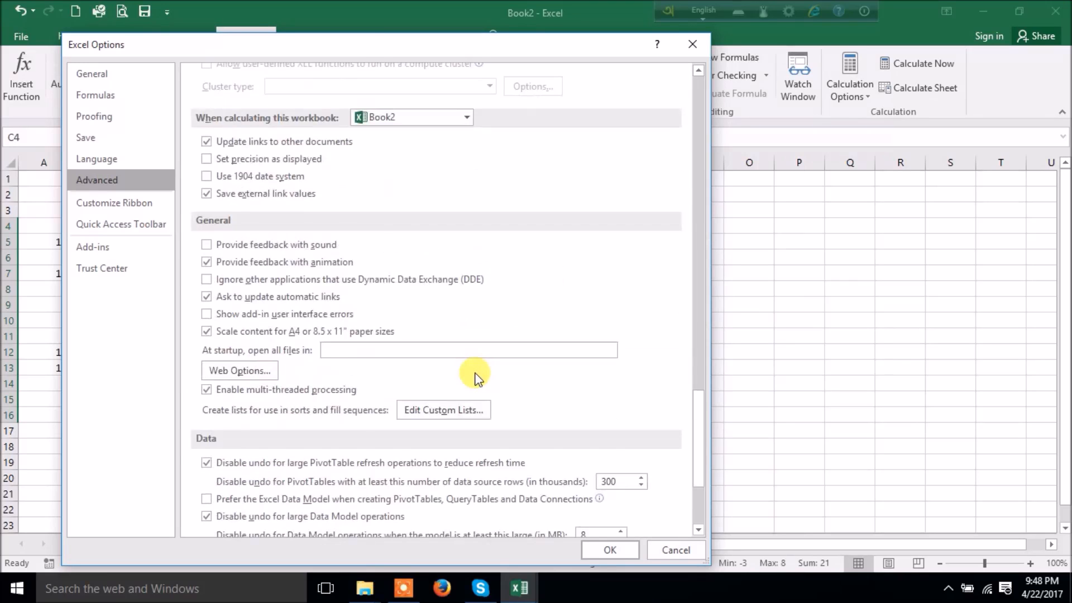
{"action": "scroll", "coordinate": [478, 380], "scroll_direction": "down", "scroll_amount": 3}
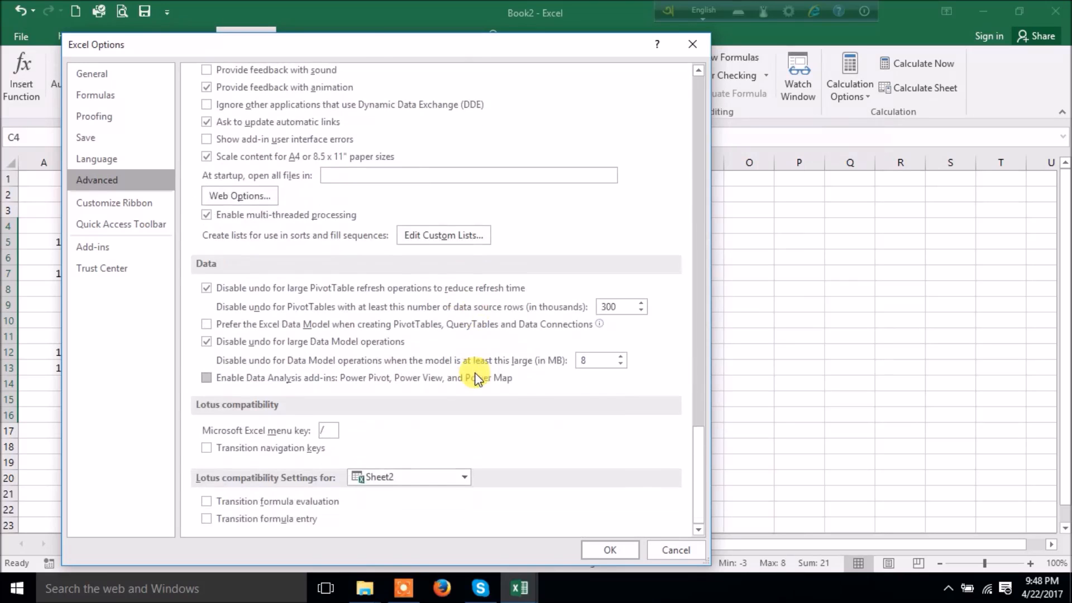
{"action": "scroll", "coordinate": [476, 379], "scroll_direction": "up", "scroll_amount": 10}
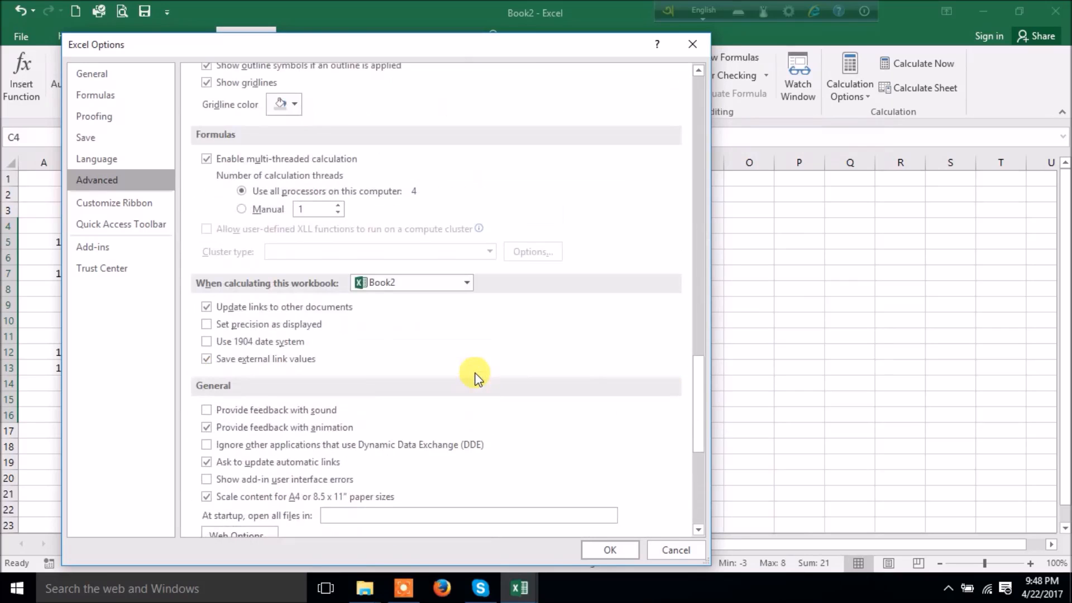
{"action": "scroll", "coordinate": [478, 378], "scroll_direction": "up", "scroll_amount": 3}
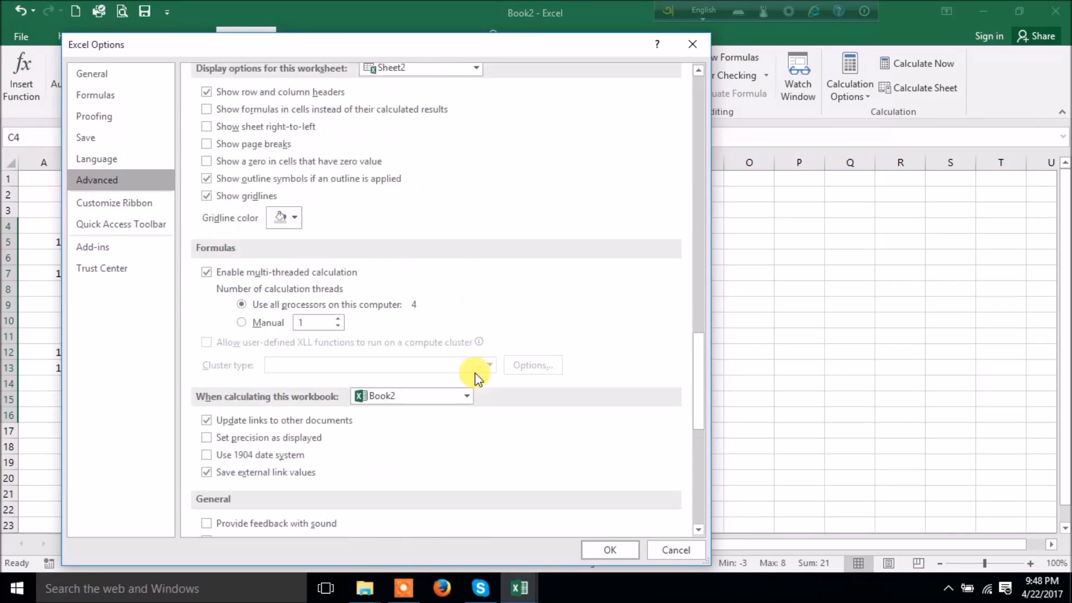
{"action": "scroll", "coordinate": [361, 274], "scroll_direction": "up", "scroll_amount": 9}
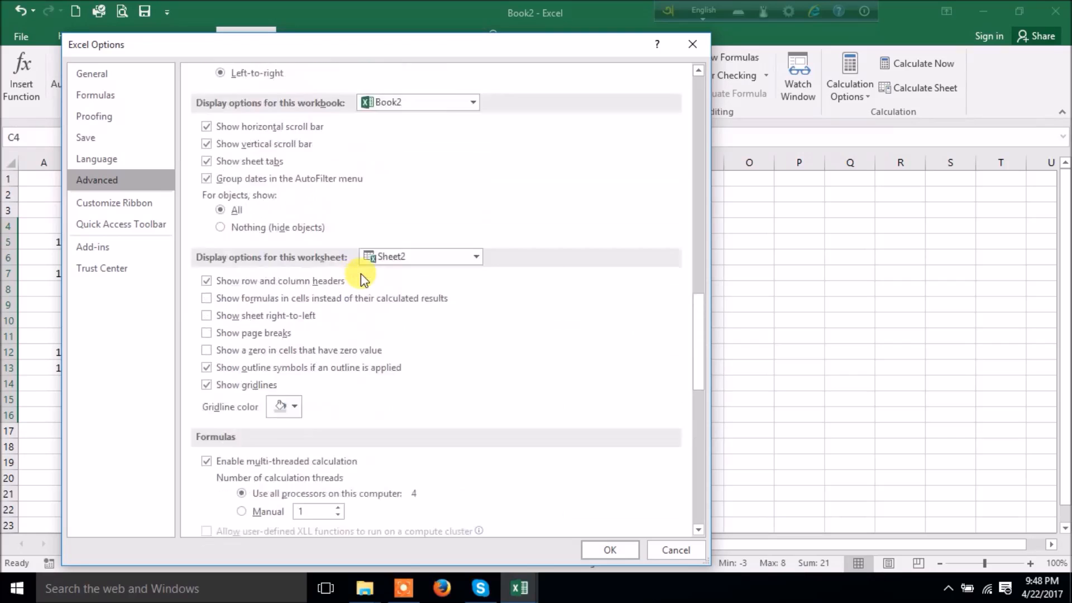
{"action": "scroll", "coordinate": [361, 273], "scroll_direction": "up", "scroll_amount": 8}
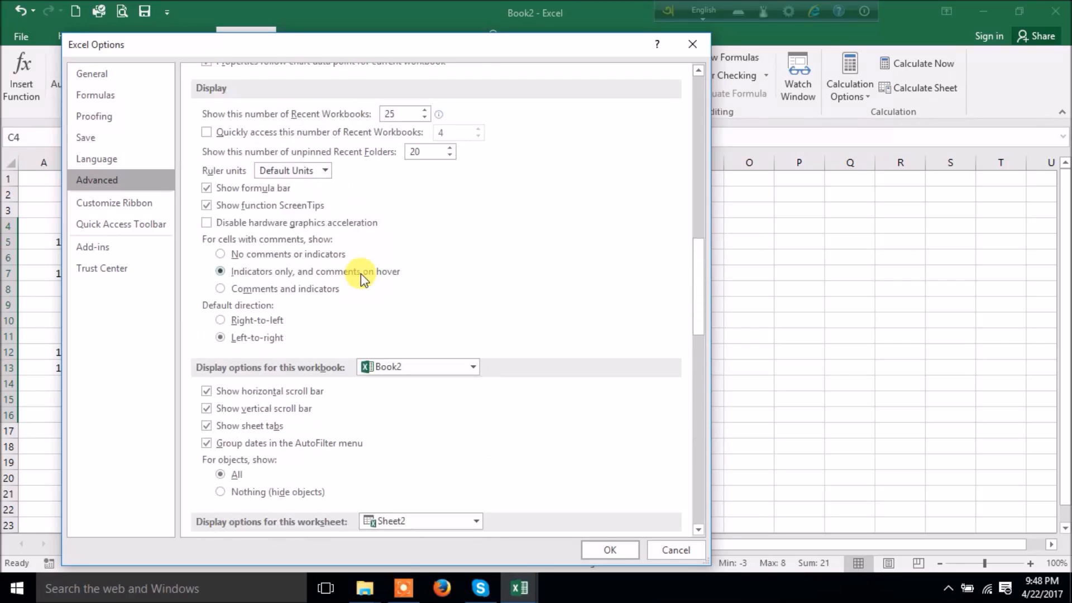
{"action": "scroll", "coordinate": [361, 274], "scroll_direction": "up", "scroll_amount": 12}
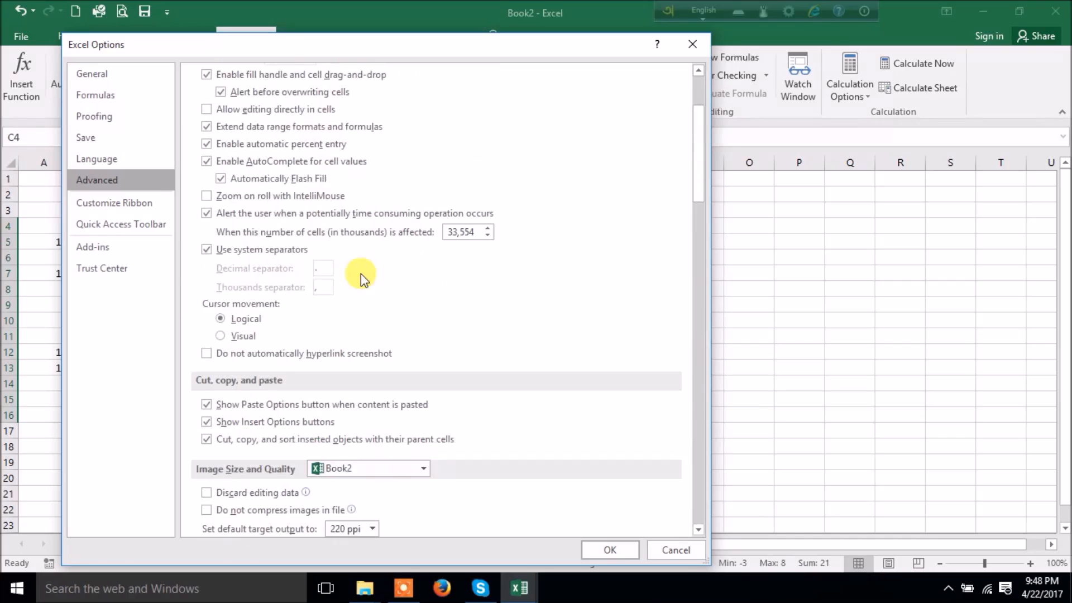
{"action": "scroll", "coordinate": [368, 268], "scroll_direction": "up", "scroll_amount": 4}
- Turn on showing a zero in cells that have zero value for Sheet2 and apply the options
{"action": "scroll", "coordinate": [369, 268], "scroll_direction": "down", "scroll_amount": 14}
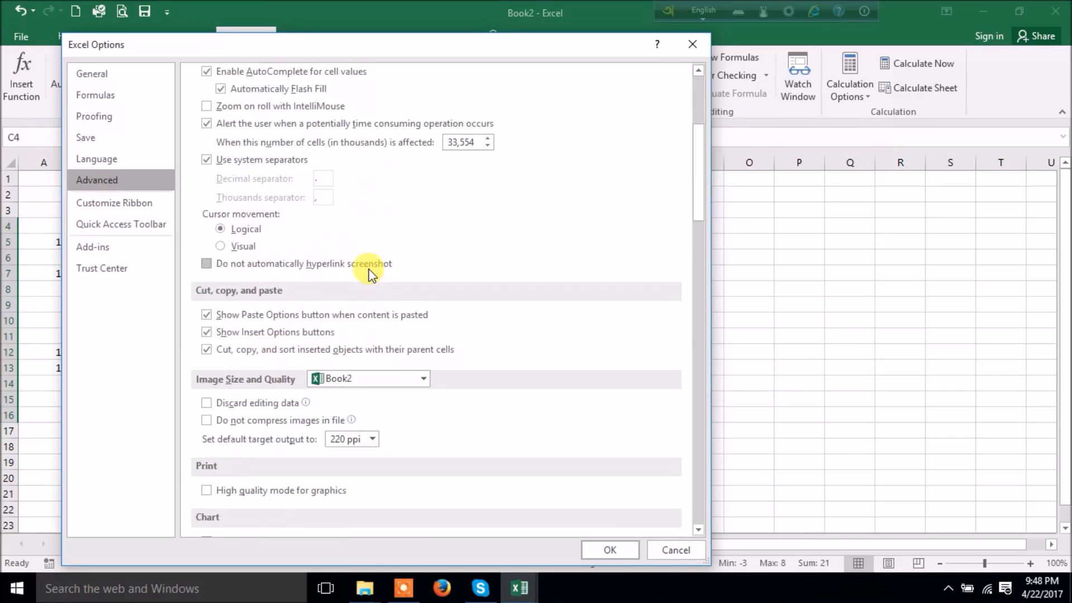
{"action": "scroll", "coordinate": [367, 277], "scroll_direction": "down", "scroll_amount": 9}
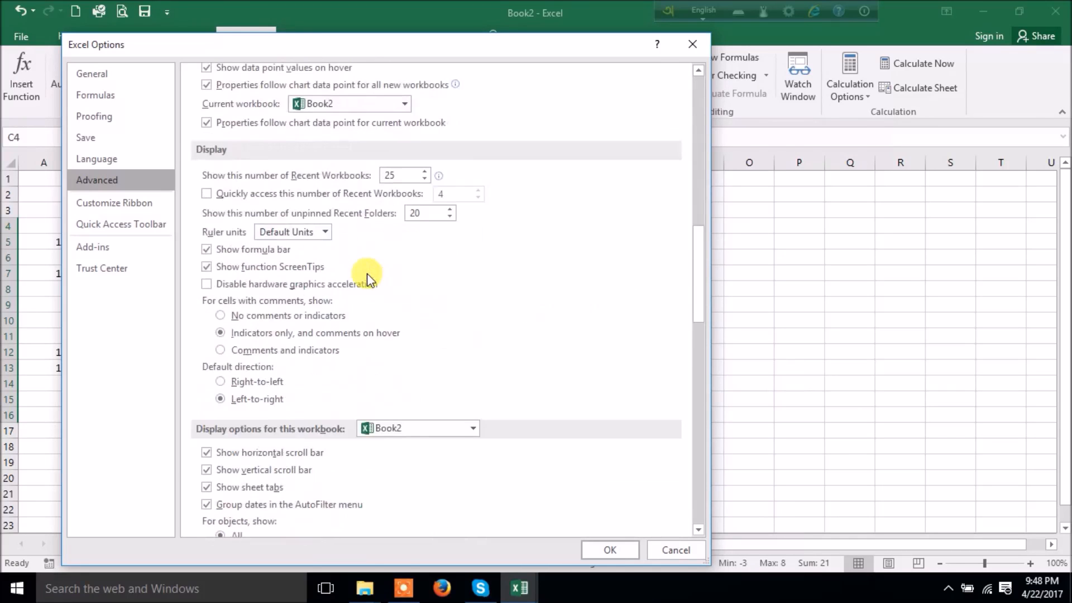
{"action": "scroll", "coordinate": [367, 277], "scroll_direction": "down", "scroll_amount": 3}
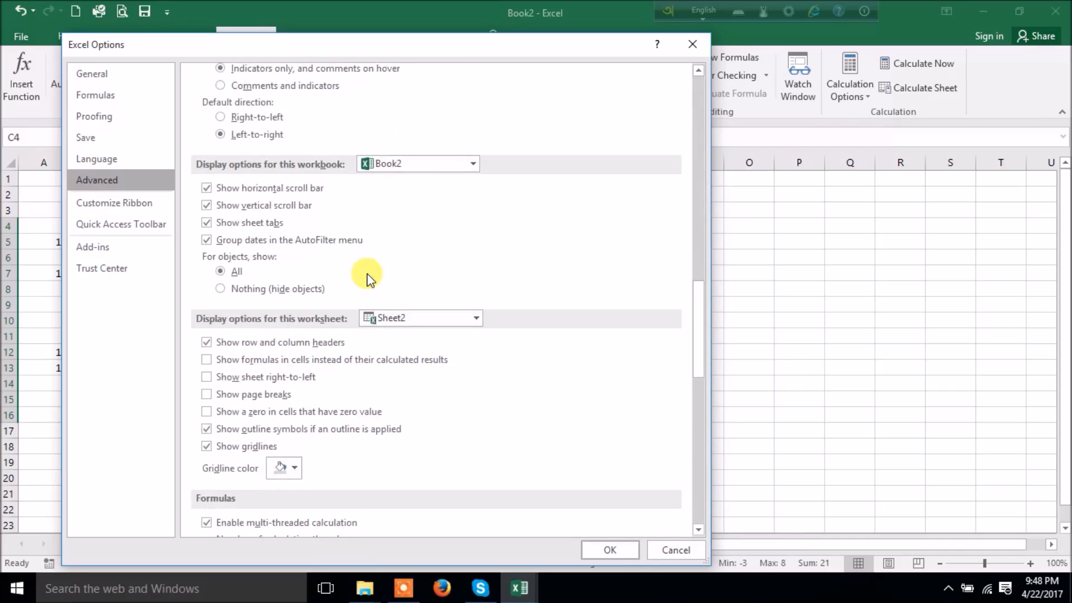
{"action": "left_click", "coordinate": [207, 413]}
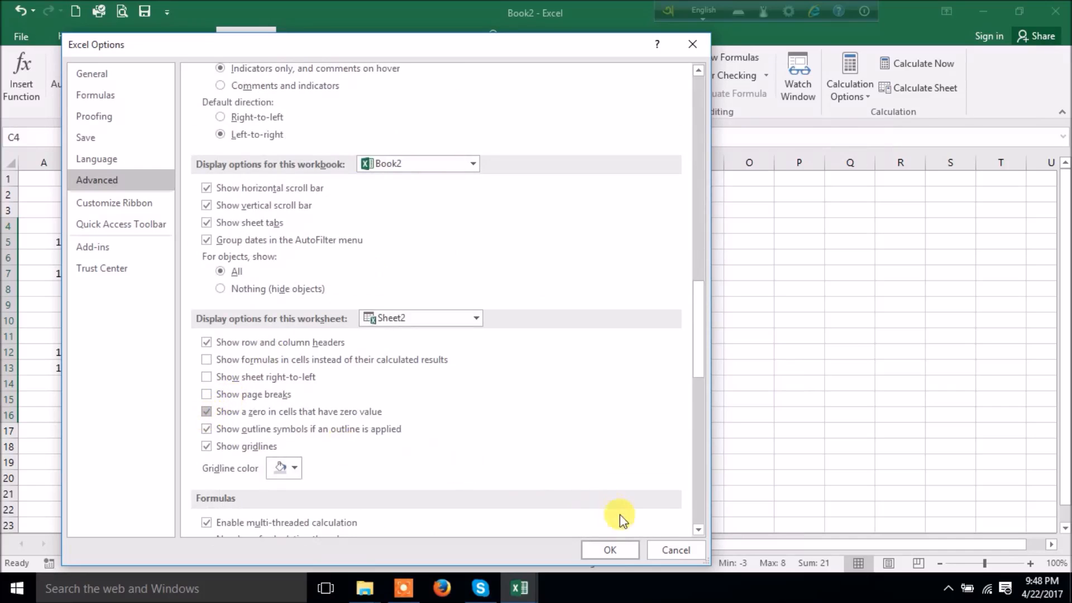
{"action": "left_click", "coordinate": [610, 550]}
{"action": "left_click", "coordinate": [561, 335]}
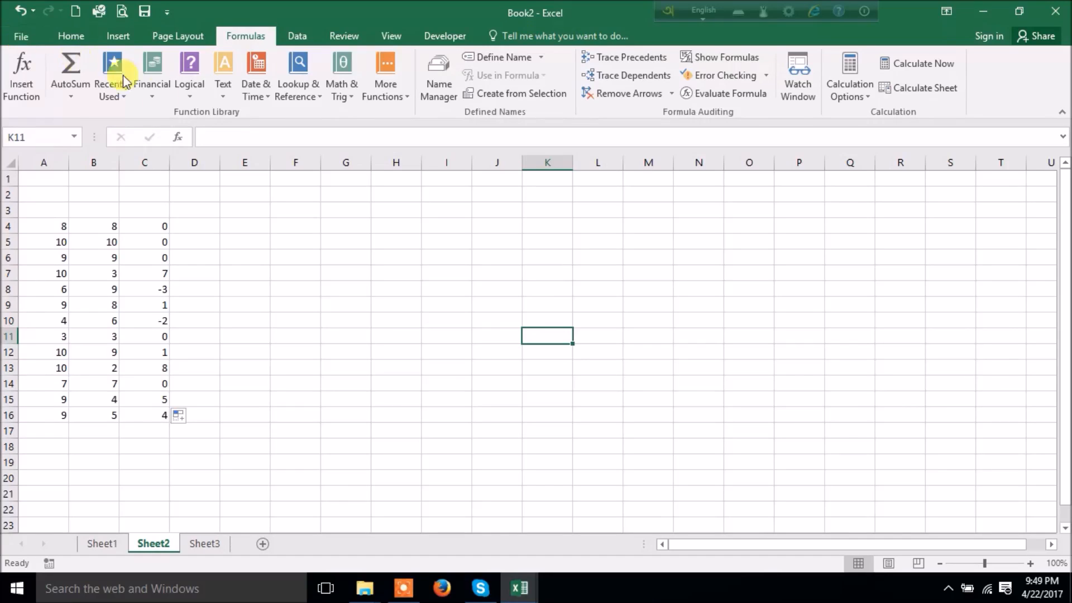
{"action": "left_click", "coordinate": [406, 591]}
{"action": "left_click", "coordinate": [632, 566]}
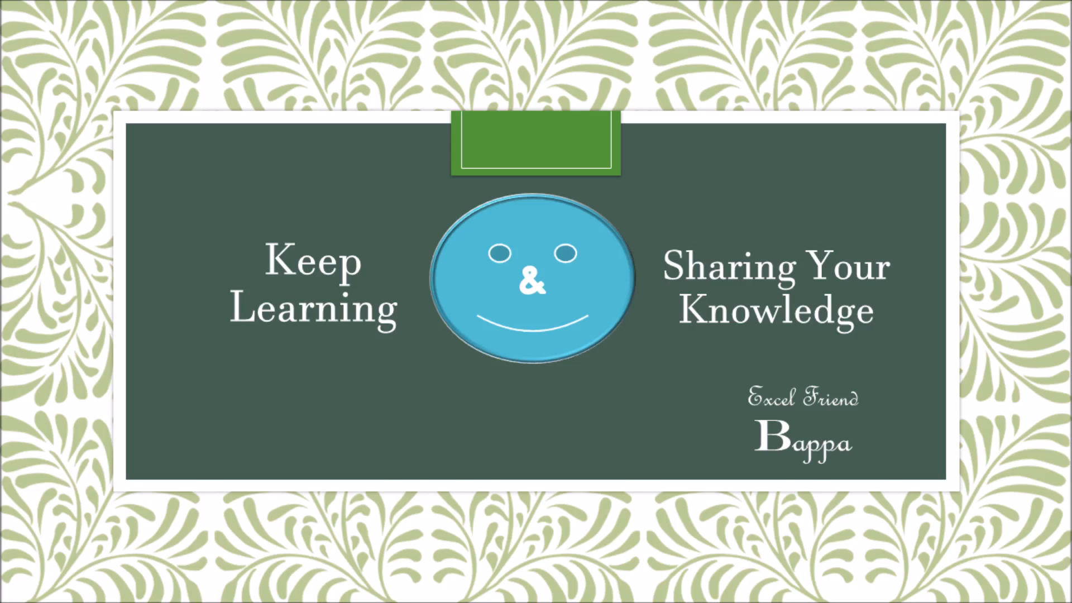